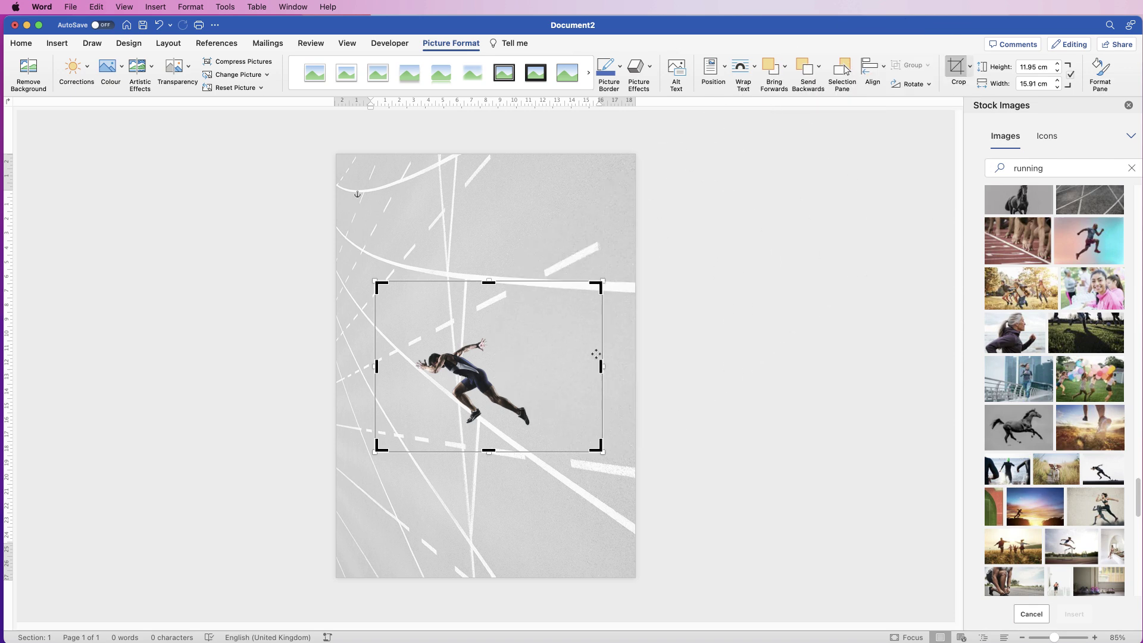
Crop the runner picture tightly around the figure to about 8.33 by 6.75 cm.
{"action": "left_click_drag", "start_coordinate": [601, 367], "coordinate": [530, 366]}
{"action": "left_click_drag", "start_coordinate": [453, 282], "coordinate": [452, 291]}
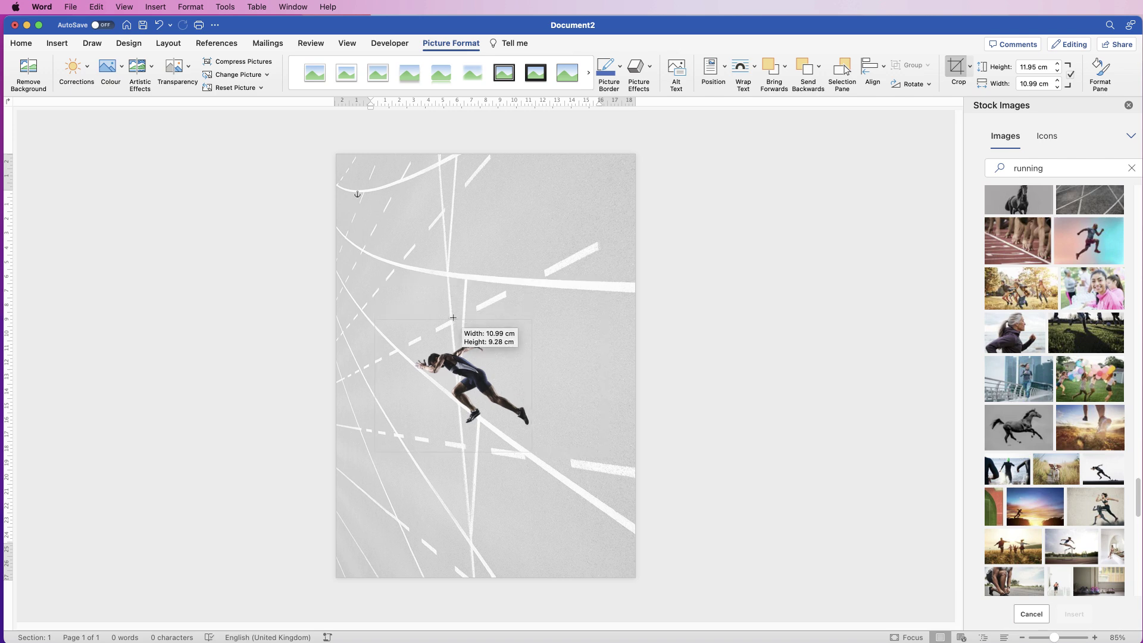
{"action": "left_click_drag", "start_coordinate": [453, 333], "coordinate": [453, 334]}
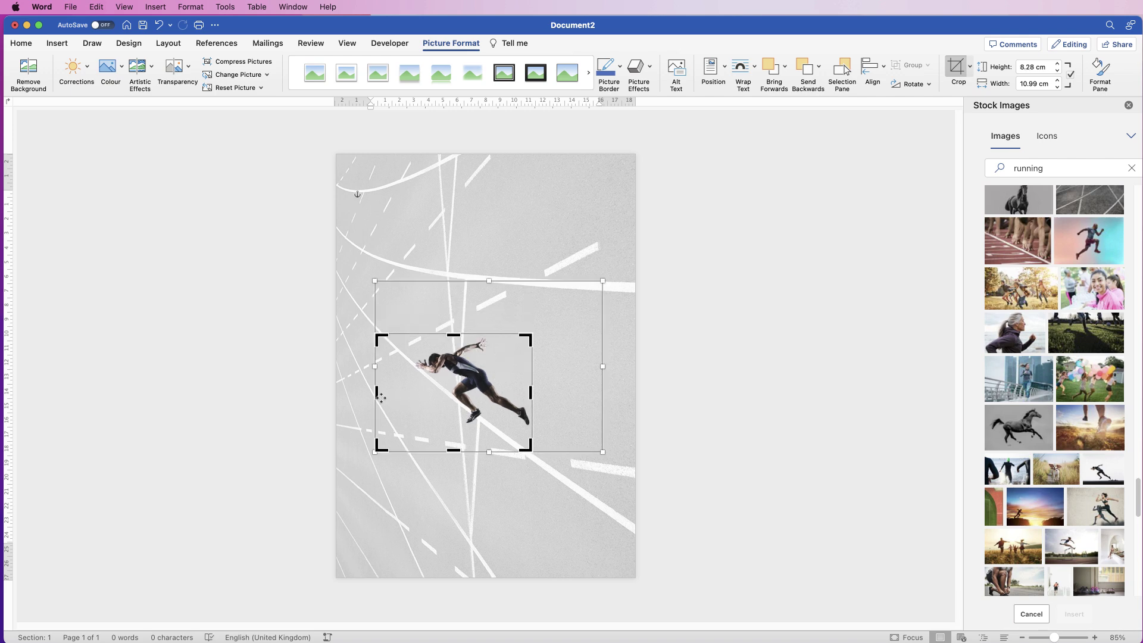
{"action": "left_click_drag", "start_coordinate": [375, 393], "coordinate": [414, 393]}
{"action": "left_click_drag", "start_coordinate": [472, 451], "coordinate": [473, 429]}
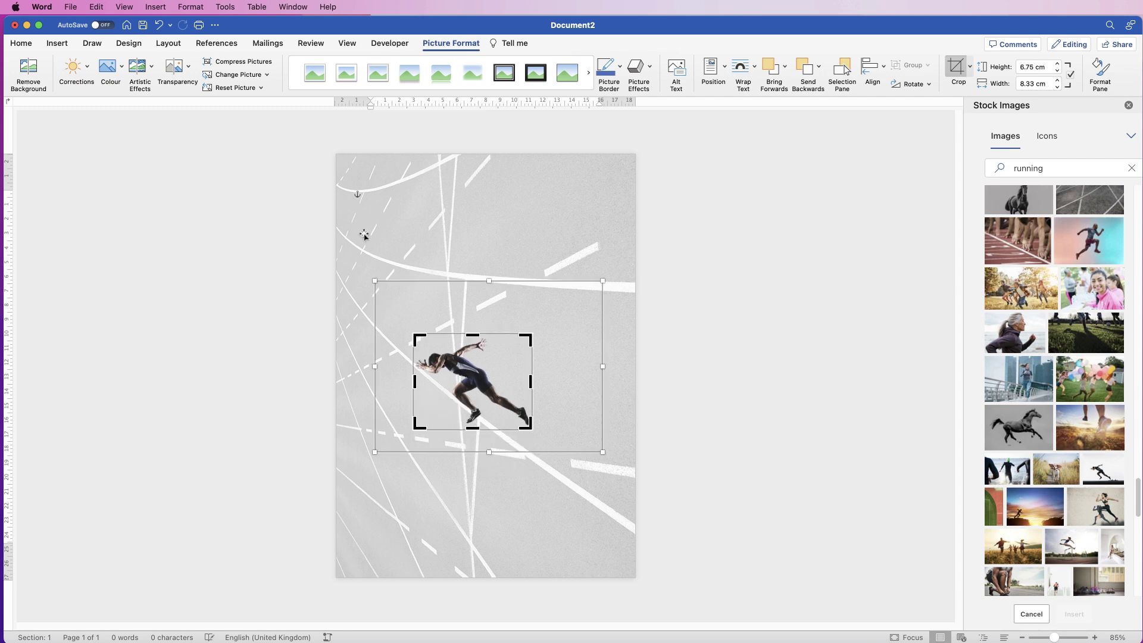
Enlarge the cropped runner to about 19.61 by 15.89 cm and centre it across the upper-middle of the page.
{"action": "left_click_drag", "start_coordinate": [478, 393], "coordinate": [451, 309]}
{"action": "left_click_drag", "start_coordinate": [504, 344], "coordinate": [606, 459]}
{"action": "left_click_drag", "start_coordinate": [537, 354], "coordinate": [505, 328]}
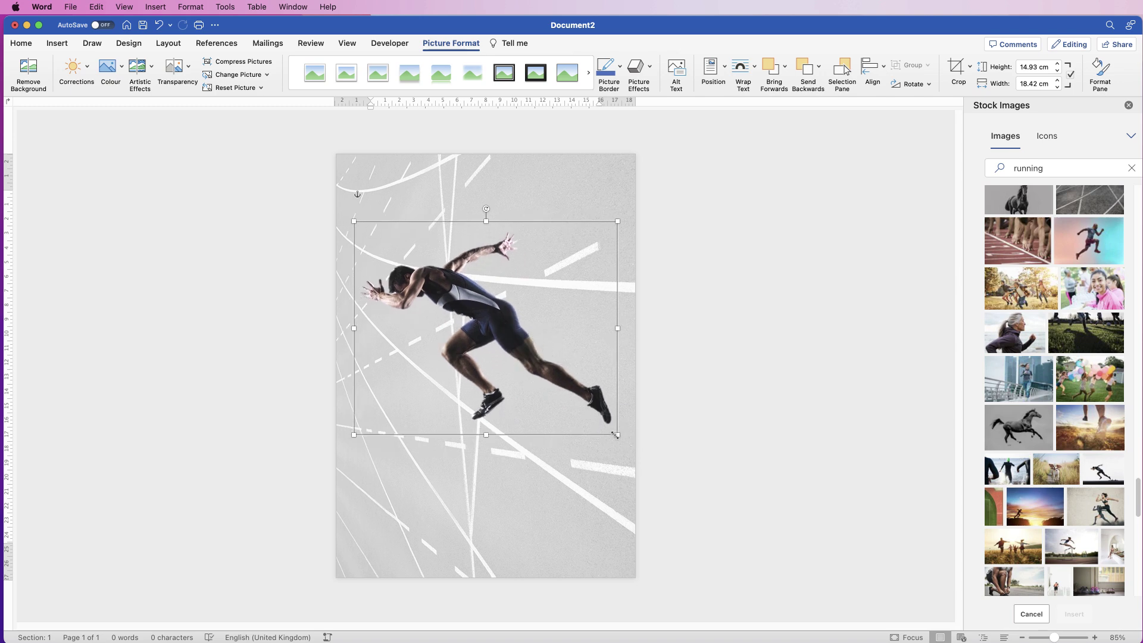
{"action": "left_click_drag", "start_coordinate": [617, 436], "coordinate": [631, 449]}
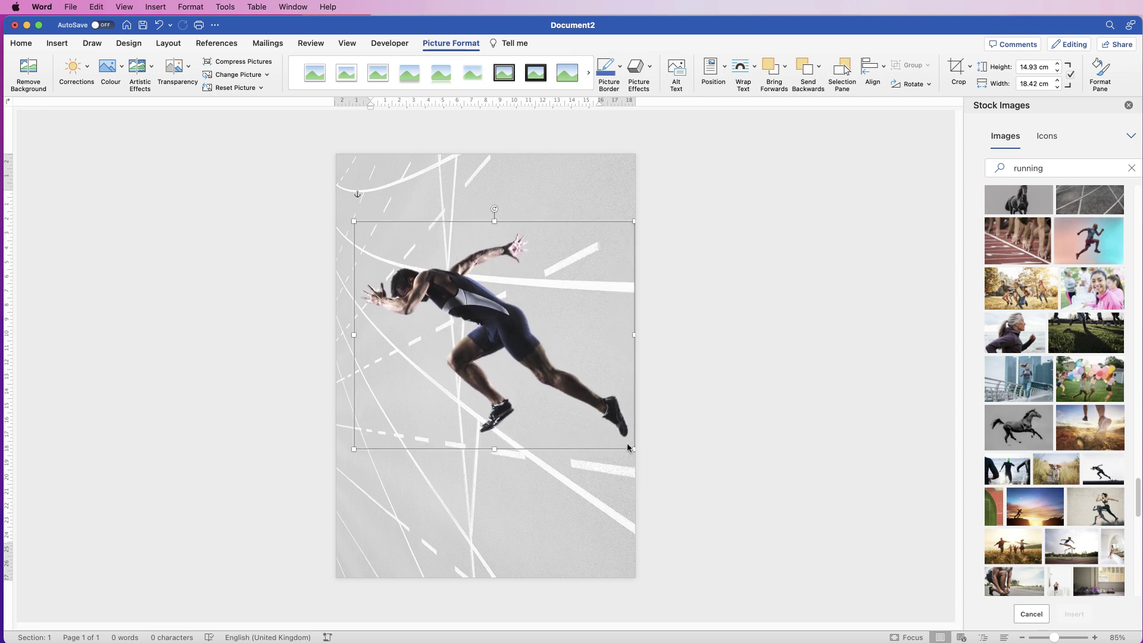
{"action": "left_click_drag", "start_coordinate": [532, 349], "coordinate": [526, 348]}
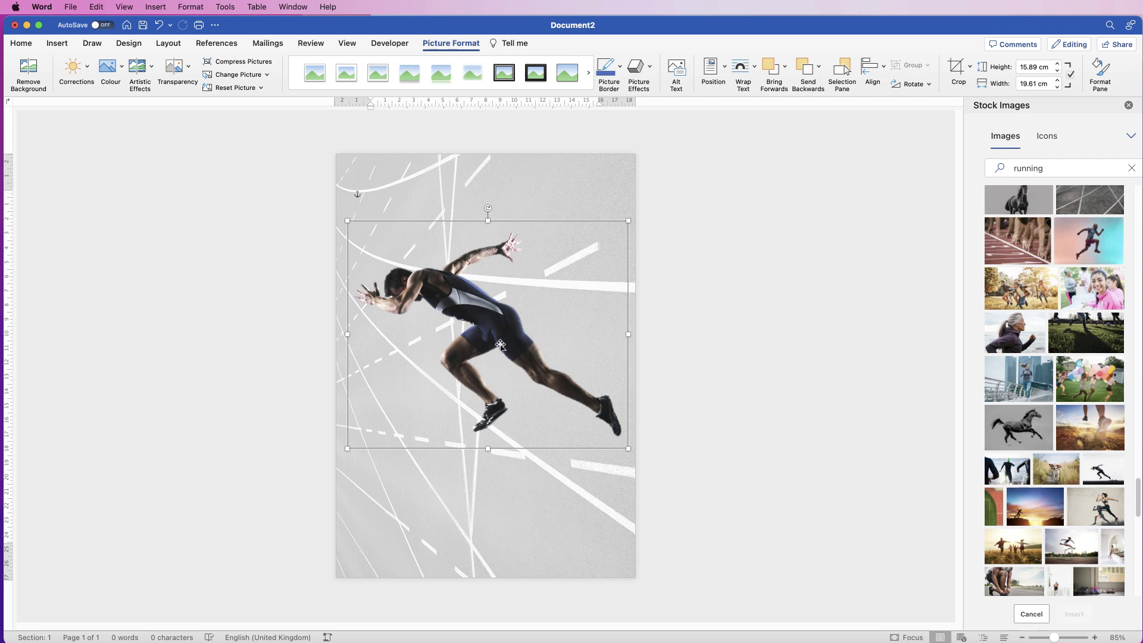
Duplicate the runner picture, offset the copy slightly below and beside the original, and show the Selection Pane.
{"action": "left_click_drag", "start_coordinate": [503, 326], "coordinate": [503, 355]}
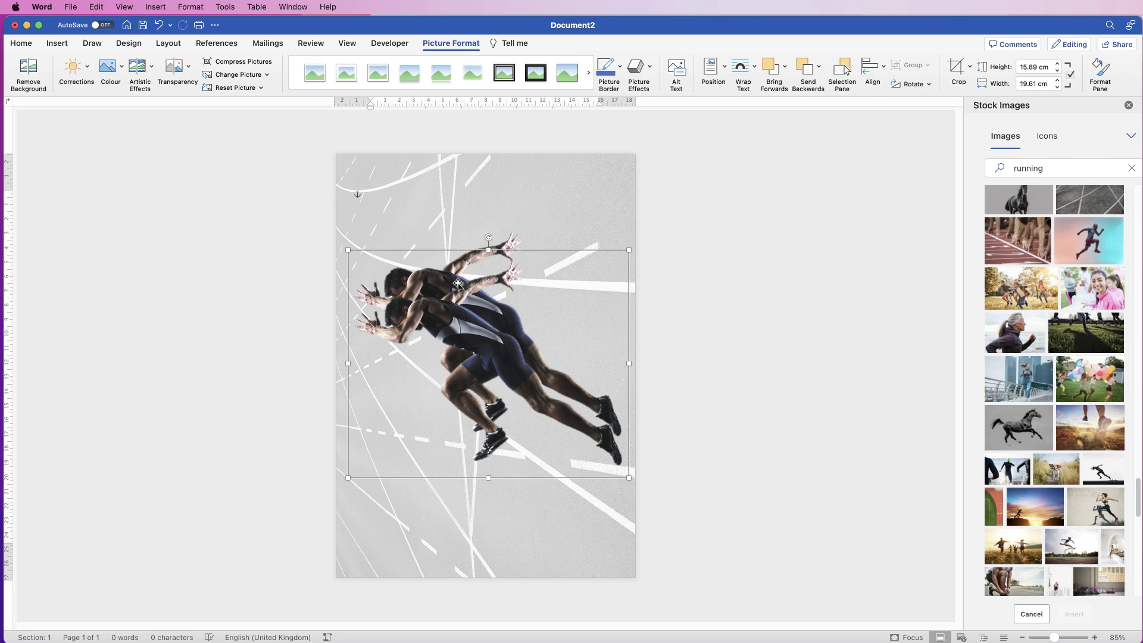
{"action": "left_click_drag", "start_coordinate": [461, 337], "coordinate": [490, 325]}
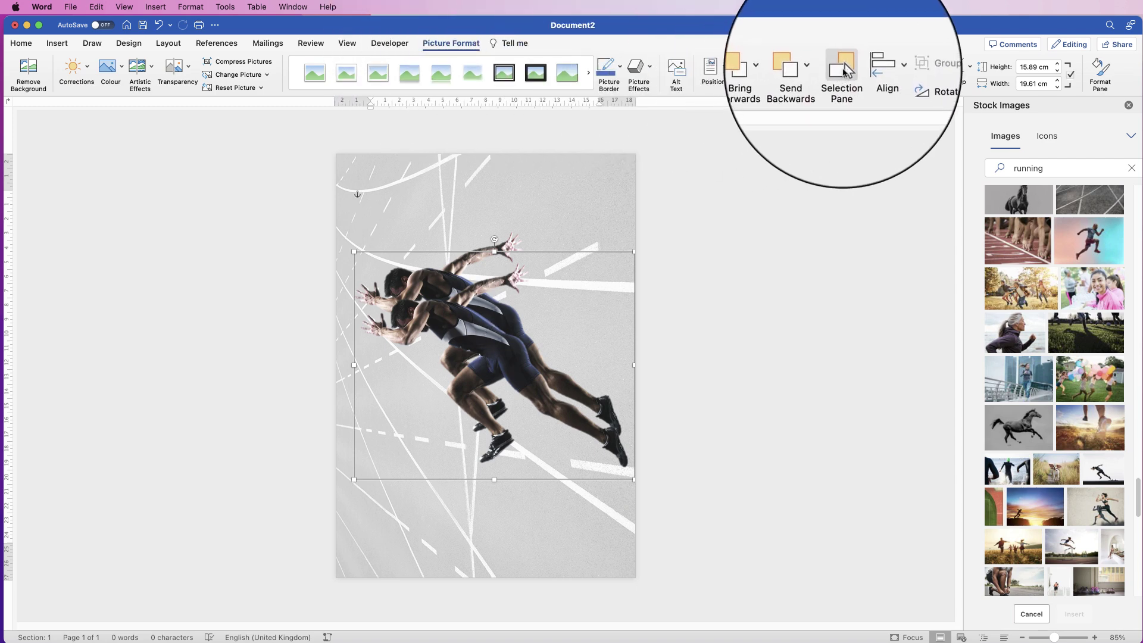
{"action": "left_click", "coordinate": [843, 71]}
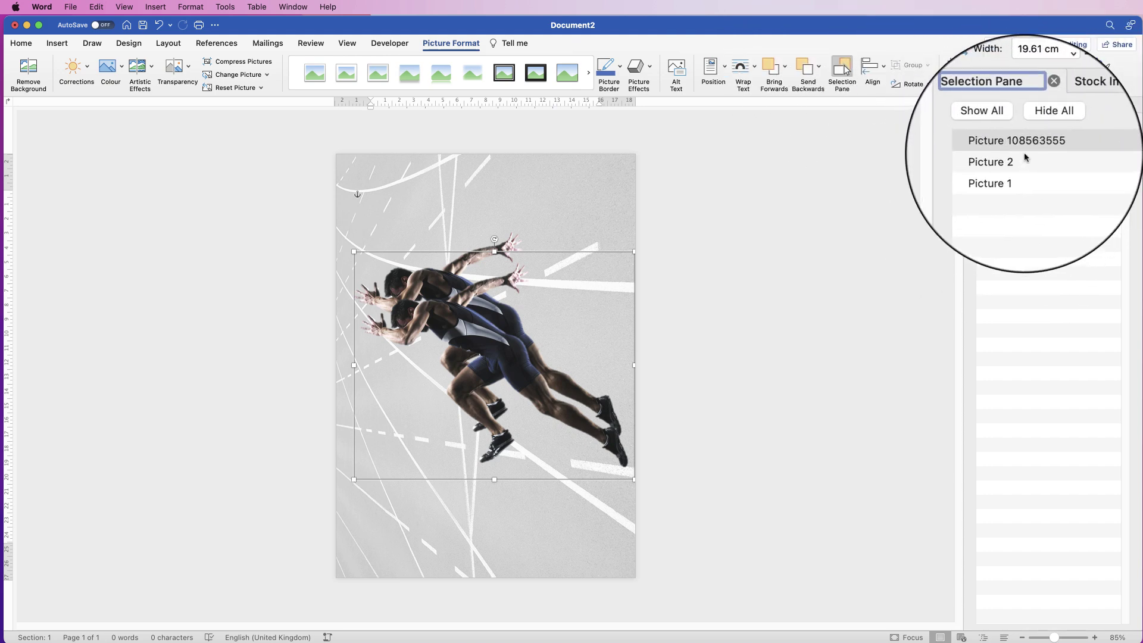
Toggle the visibility of Picture 1, Picture 2 and the runner copy off and on to identify each layer.
{"action": "left_click", "coordinate": [1000, 175]}
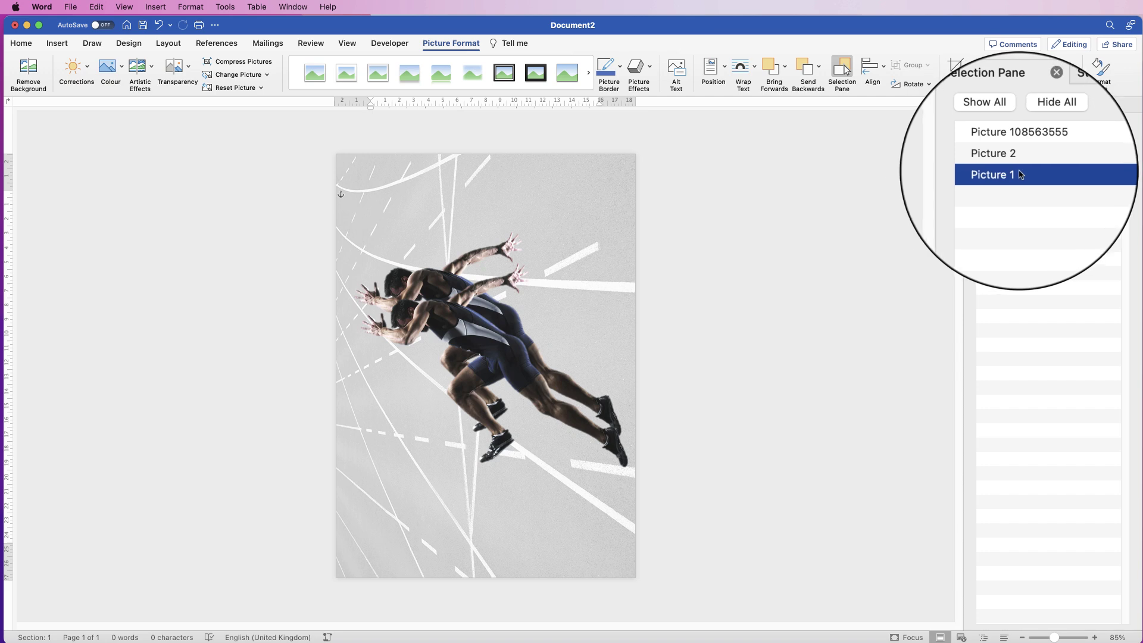
{"action": "left_click", "coordinate": [1109, 175]}
{"action": "left_click", "coordinate": [1110, 174]}
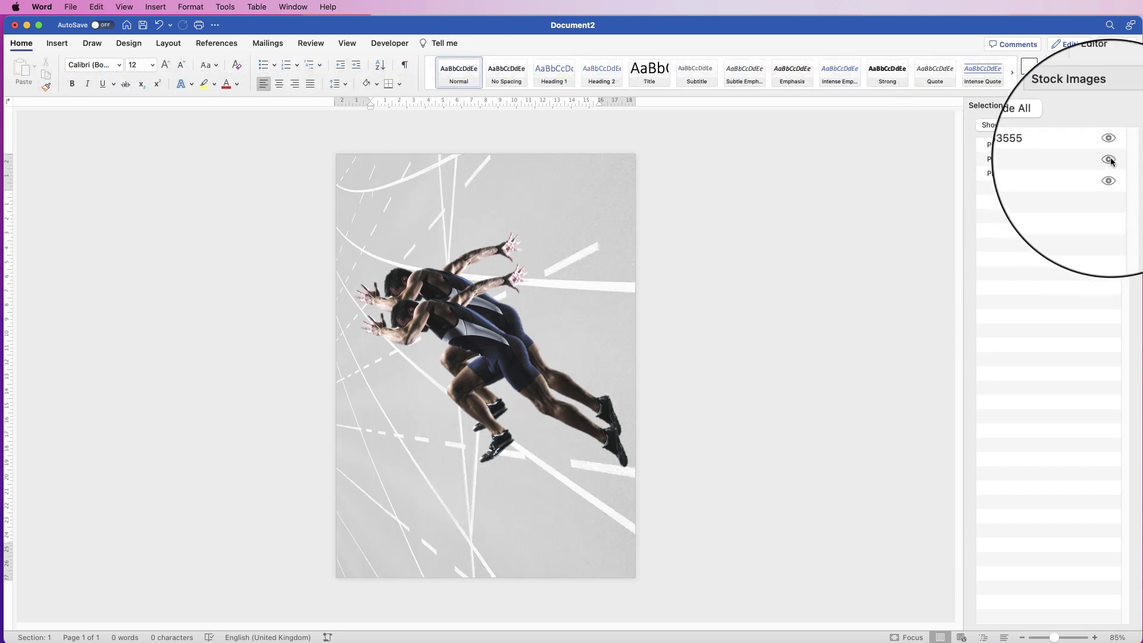
{"action": "left_click", "coordinate": [1110, 159]}
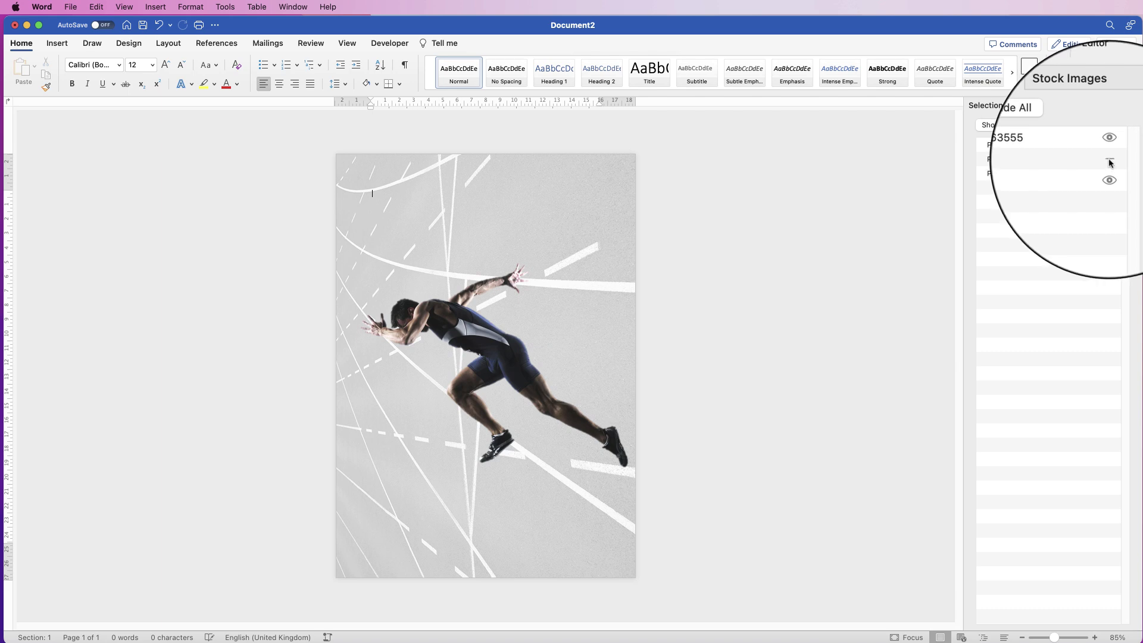
{"action": "left_click", "coordinate": [1110, 159]}
{"action": "left_click", "coordinate": [1109, 145]}
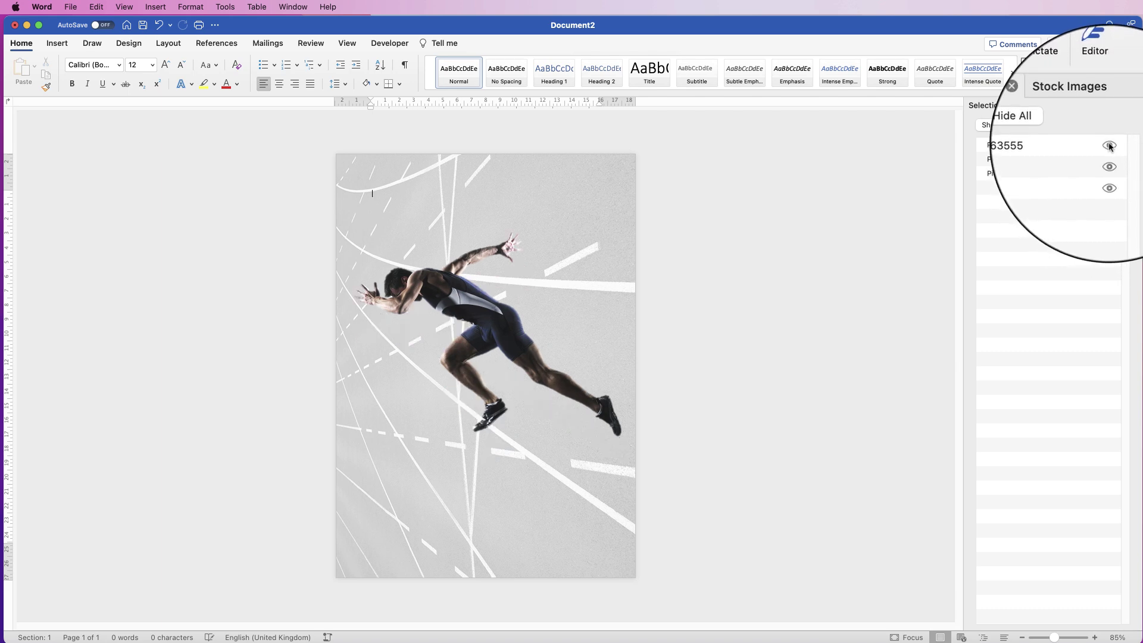
{"action": "left_click", "coordinate": [1109, 146]}
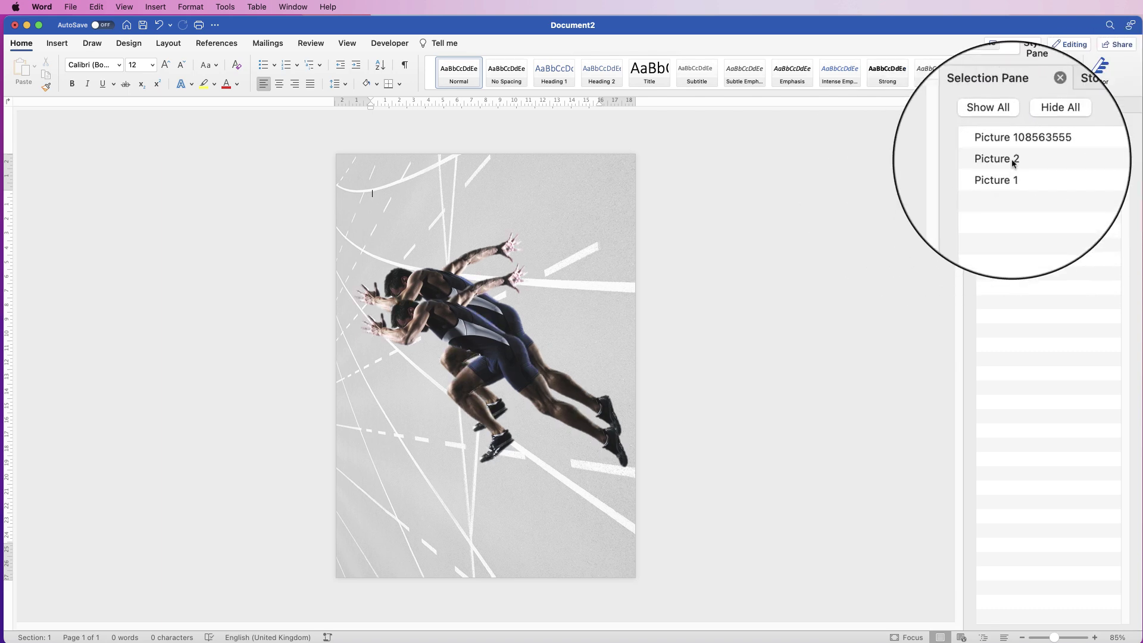
Give Picture 2 the lowest colour saturation preset and recolour it with the light grey variation.
{"action": "left_click", "coordinate": [1036, 159]}
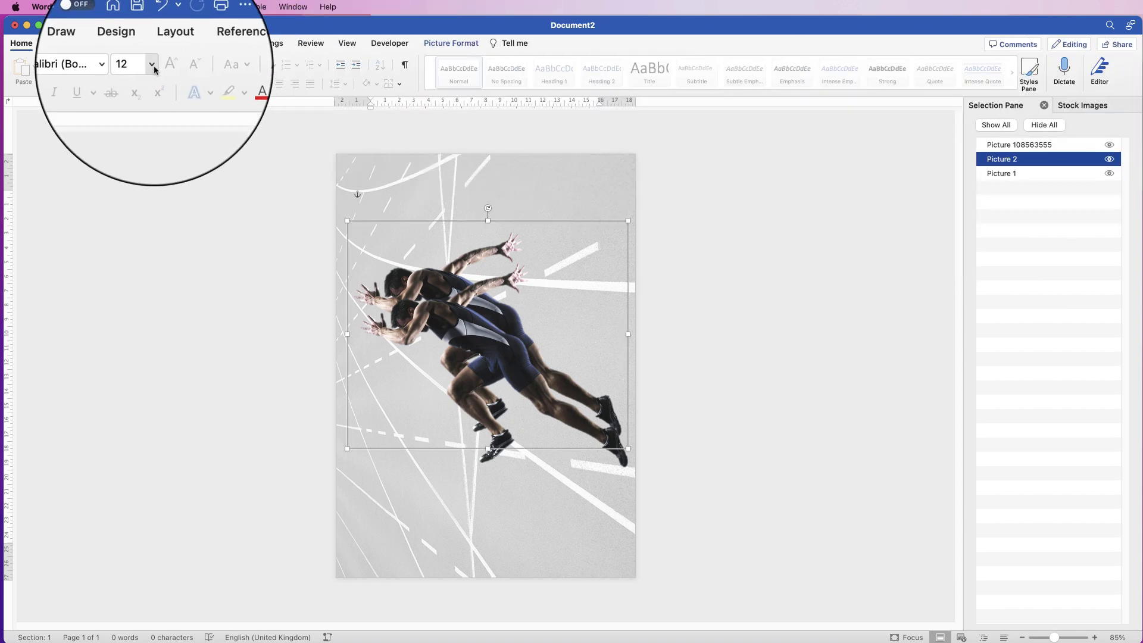
{"action": "left_click", "coordinate": [451, 44]}
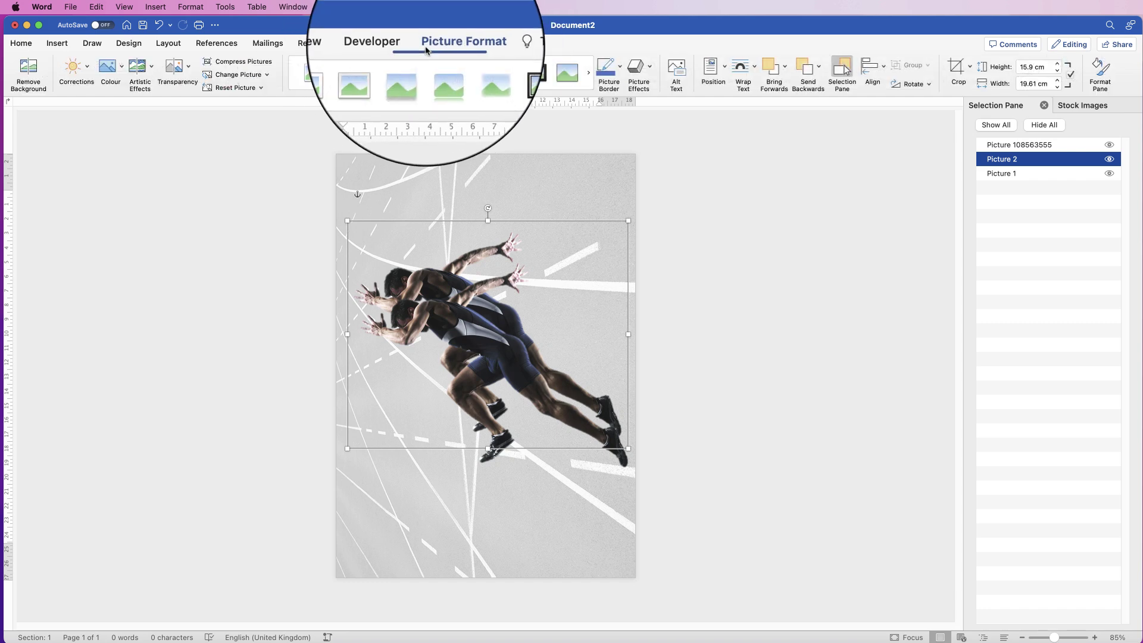
{"action": "left_click", "coordinate": [121, 72]}
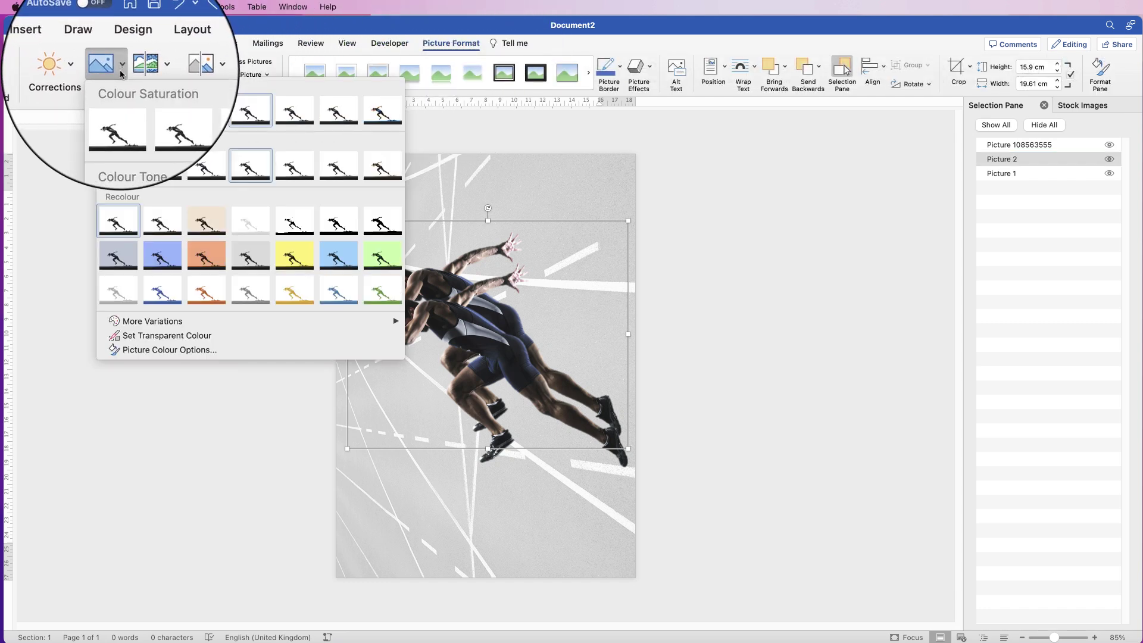
{"action": "left_click", "coordinate": [120, 116]}
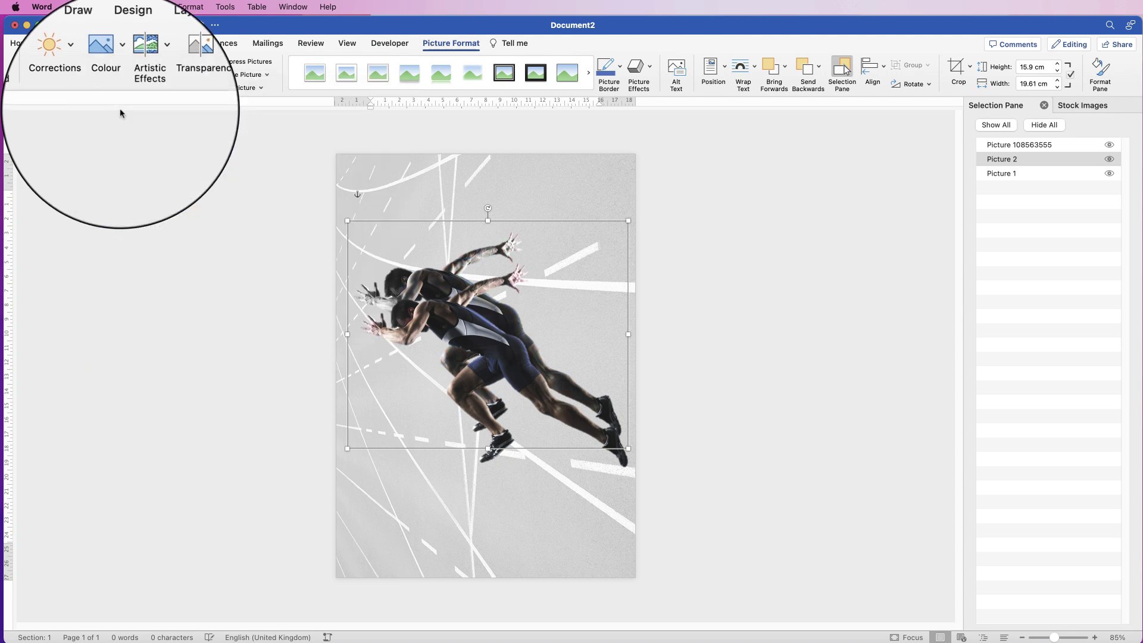
{"action": "left_click", "coordinate": [122, 70]}
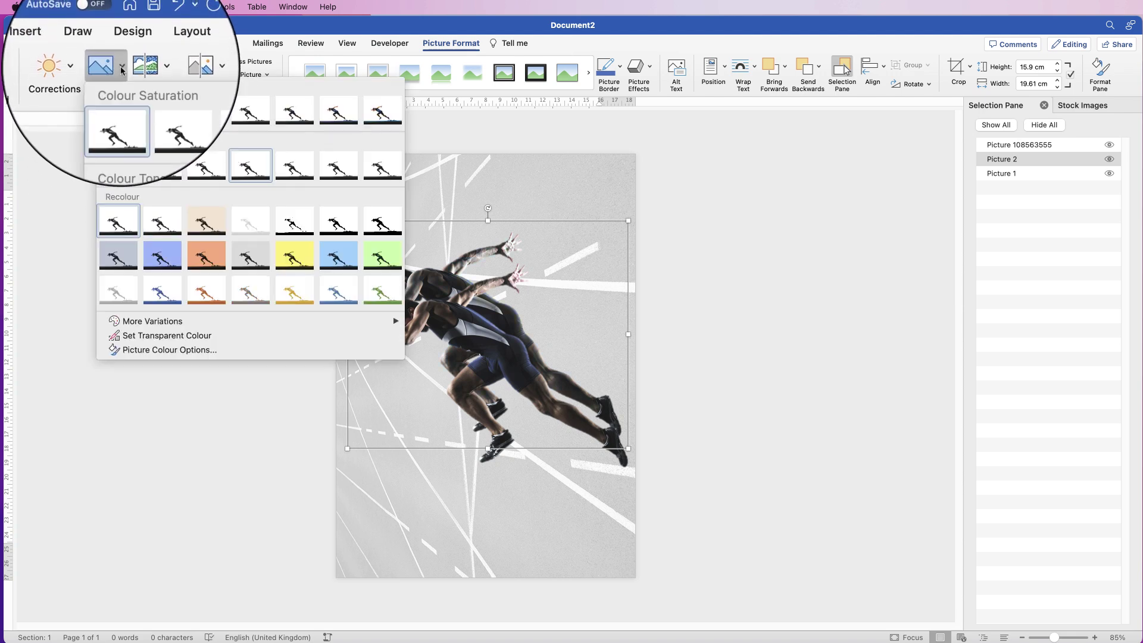
{"action": "left_click", "coordinate": [246, 296]}
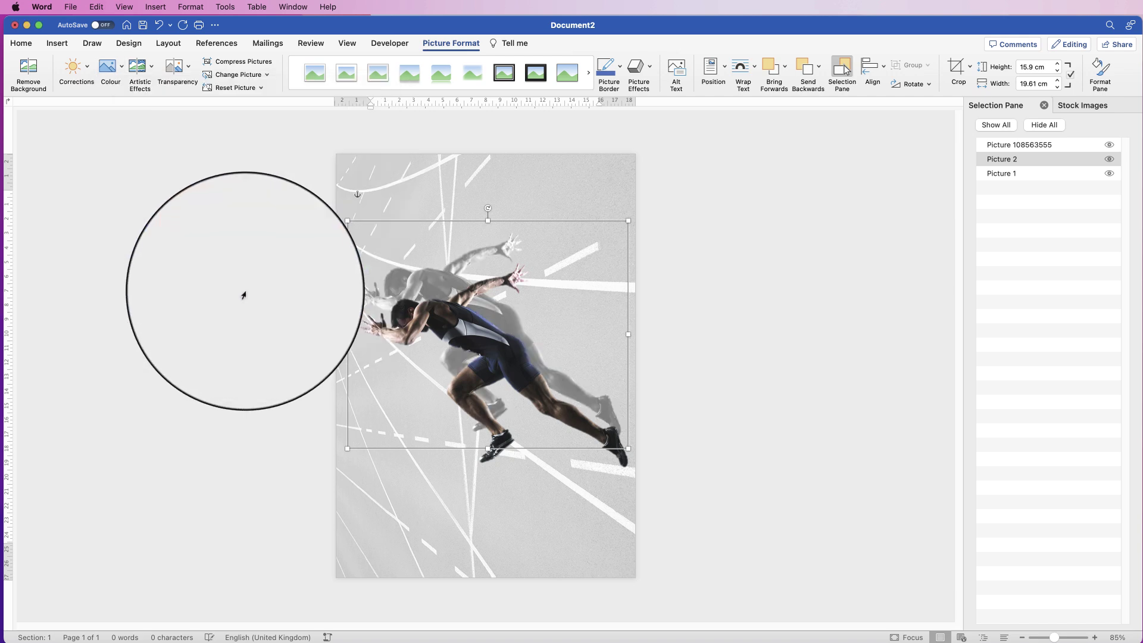
Apply the first artistic effect of the gallery's last row to Picture 2 and move the coloured runner over it, offset slightly upward.
{"action": "left_click", "coordinate": [151, 67]}
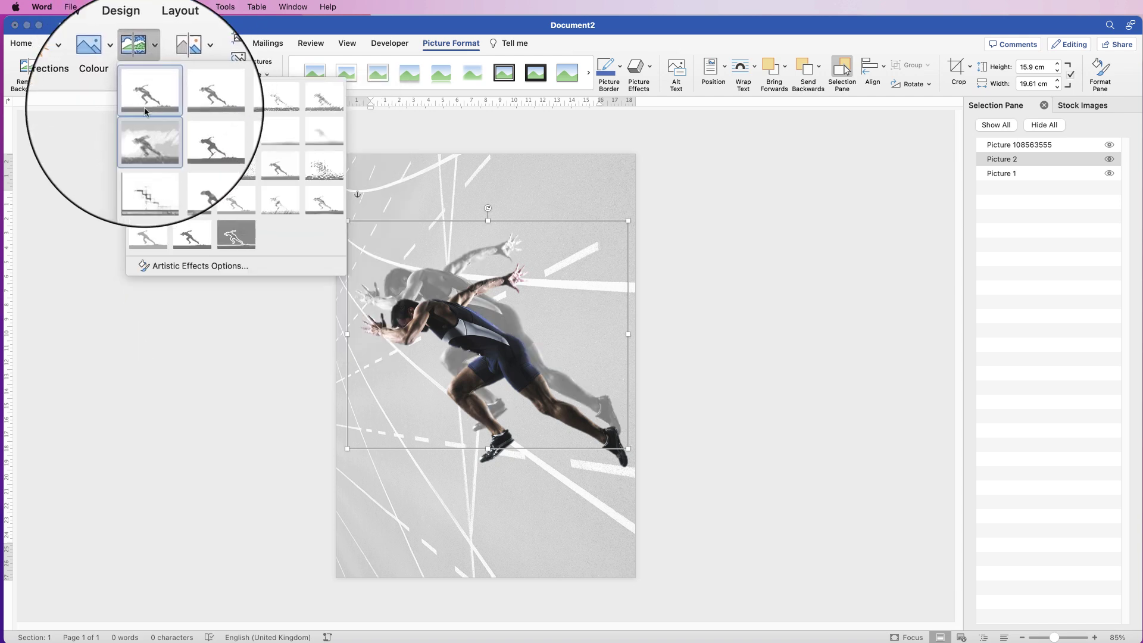
{"action": "left_click", "coordinate": [147, 239]}
{"action": "left_click_drag", "start_coordinate": [487, 339], "coordinate": [480, 304]}
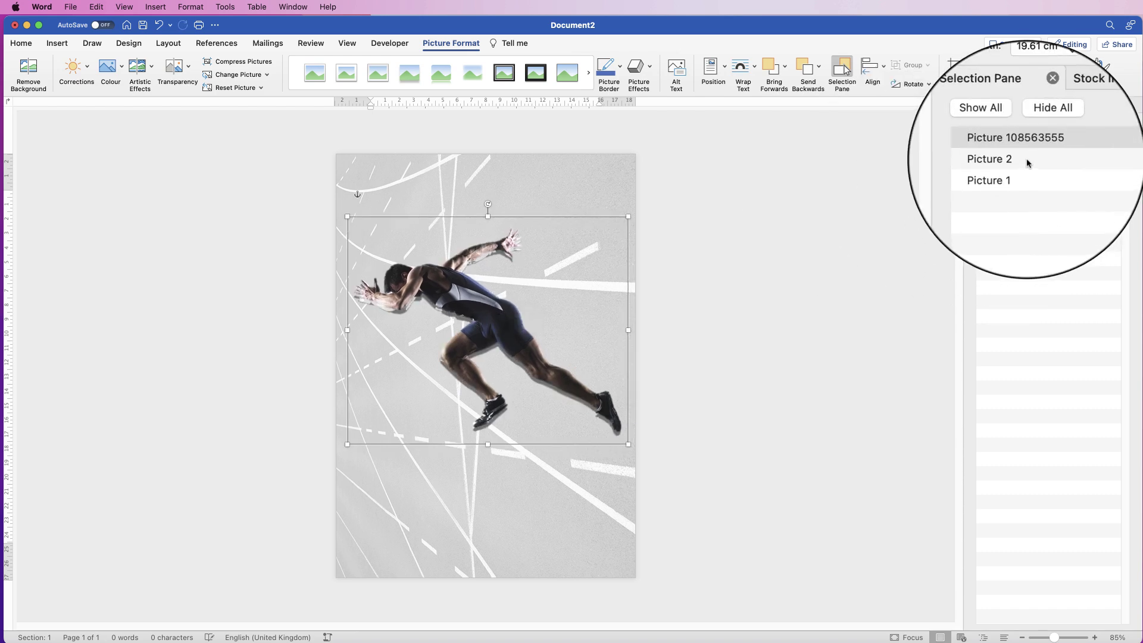
Group Picture 2 with the coloured runner copy and nudge the group slightly up the page.
{"action": "left_click", "coordinate": [1028, 160]}
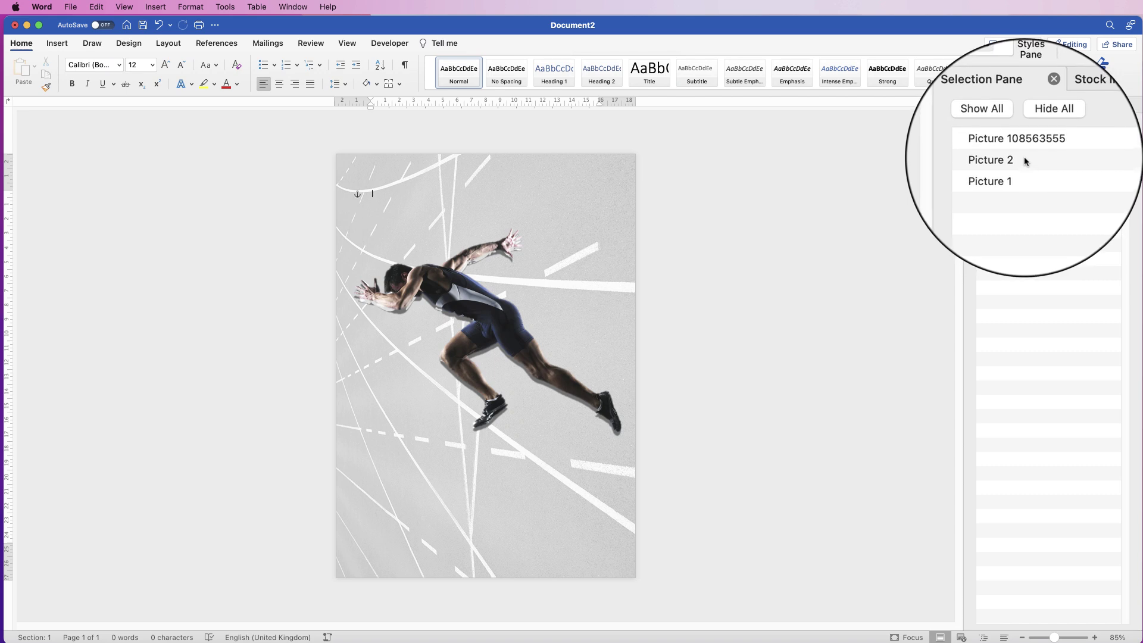
{"action": "left_click", "coordinate": [1024, 160]}
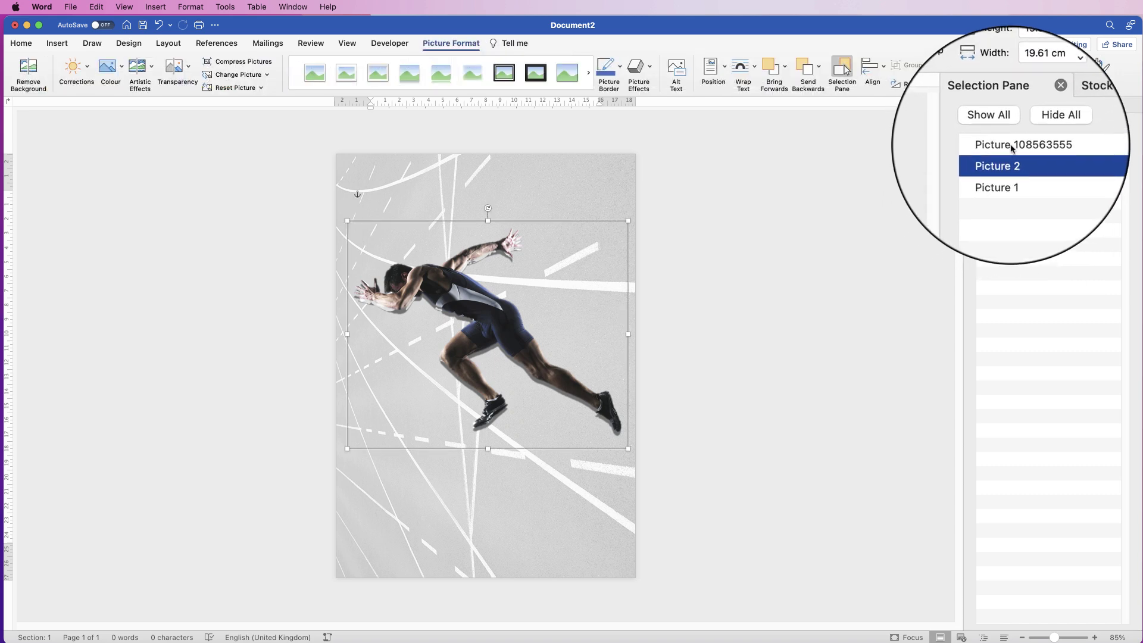
{"action": "left_click", "coordinate": [1012, 148], "text": "super"}
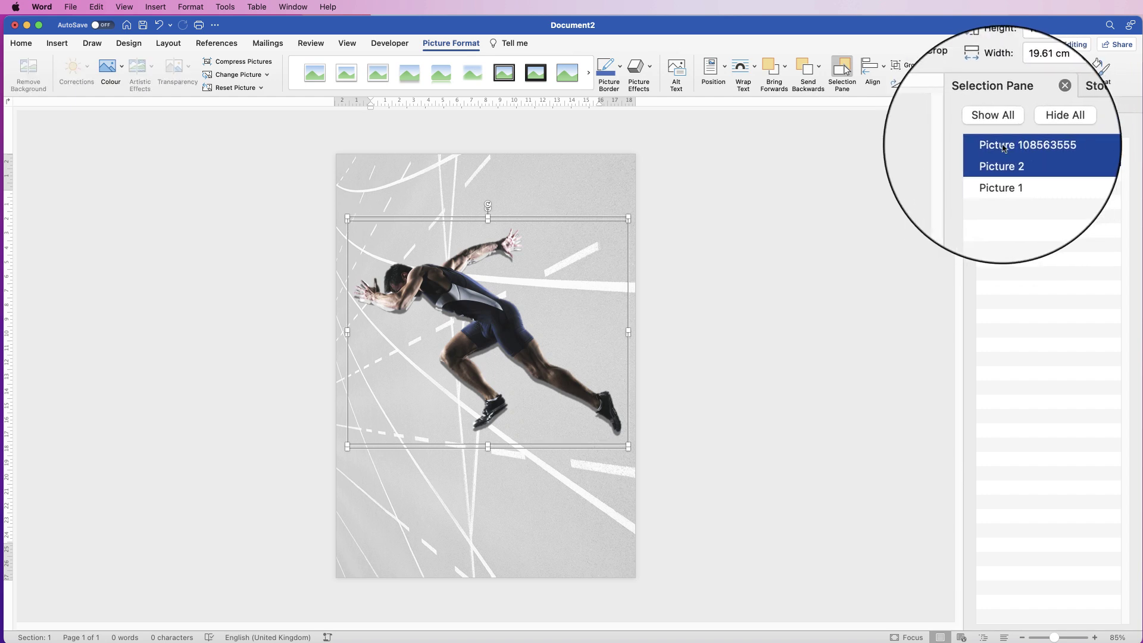
{"action": "left_click", "coordinate": [905, 65]}
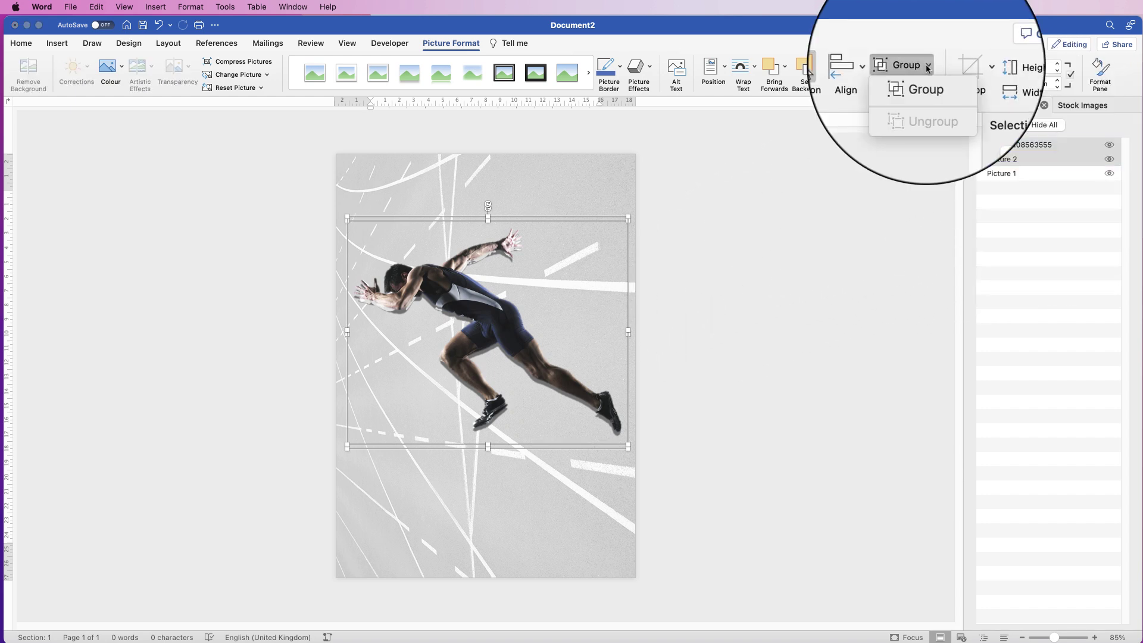
{"action": "left_click", "coordinate": [921, 82]}
{"action": "left_click_drag", "start_coordinate": [497, 311], "coordinate": [492, 313]}
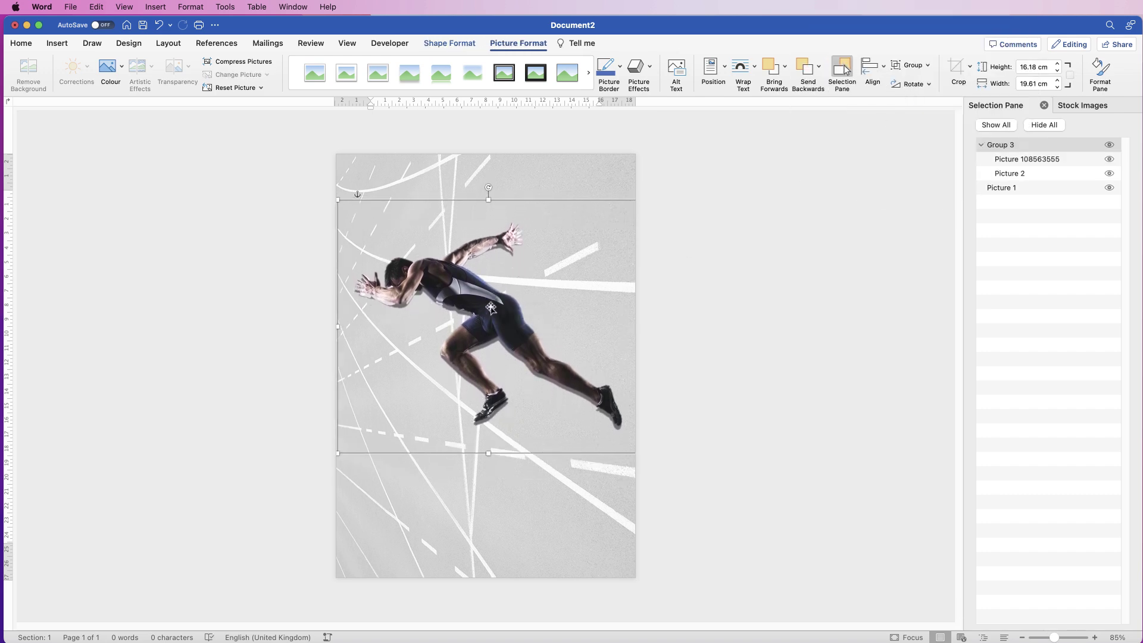
{"action": "left_click", "coordinate": [497, 483]}
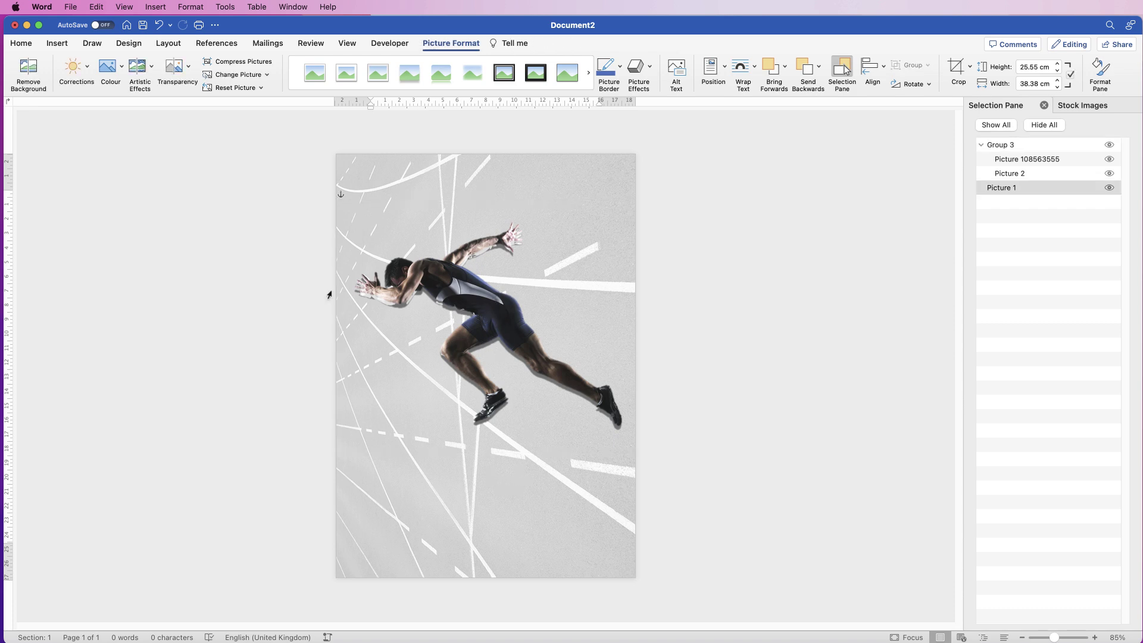
Draw a text box about 15.88 by 4.14 cm below the runner, enter RUNNER and select the text.
{"action": "left_click", "coordinate": [57, 43]}
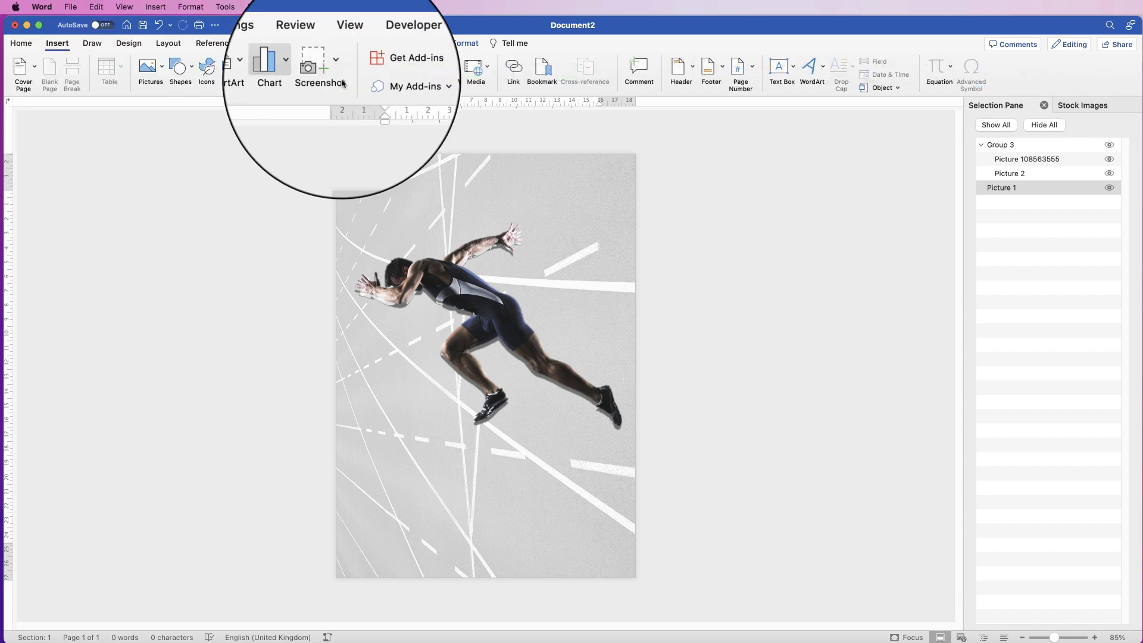
{"action": "left_click", "coordinate": [793, 66]}
{"action": "left_click", "coordinate": [800, 95]}
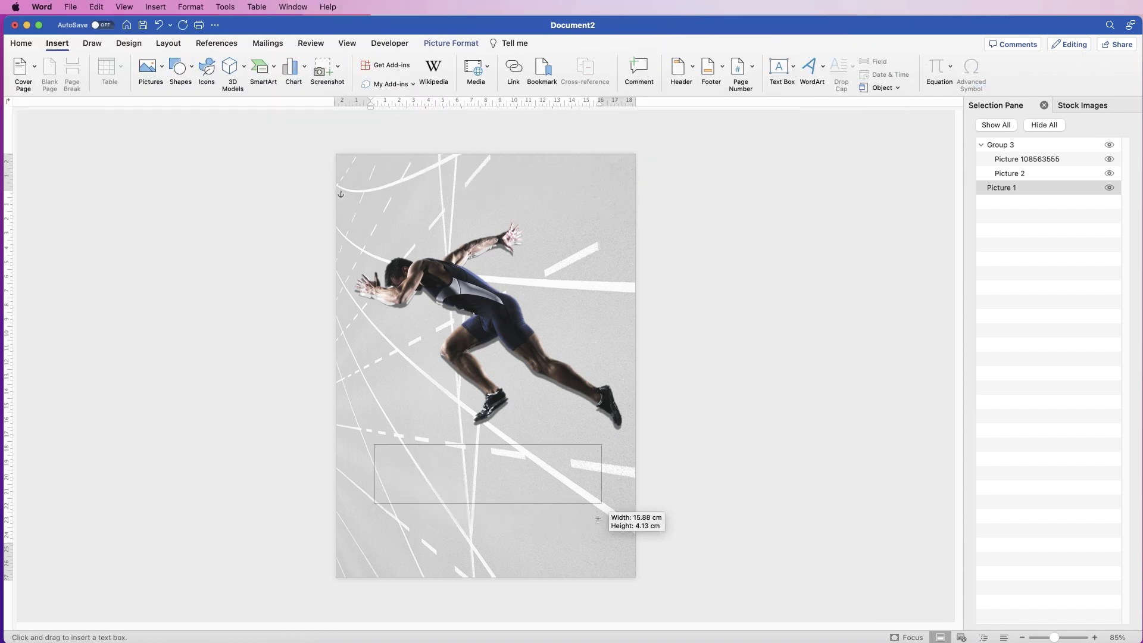
{"action": "left_click_drag", "start_coordinate": [603, 519], "coordinate": [594, 509]}
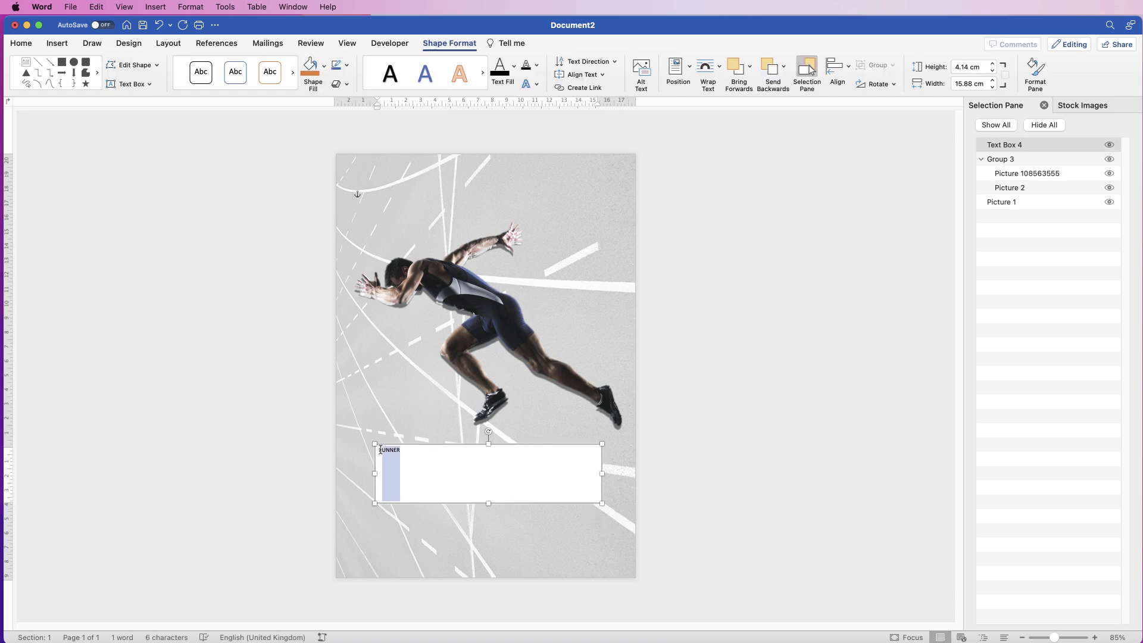
Set the RUNNER text to the Britannic font and enlarge it to 48 pt.
{"action": "left_click", "coordinate": [22, 43]}
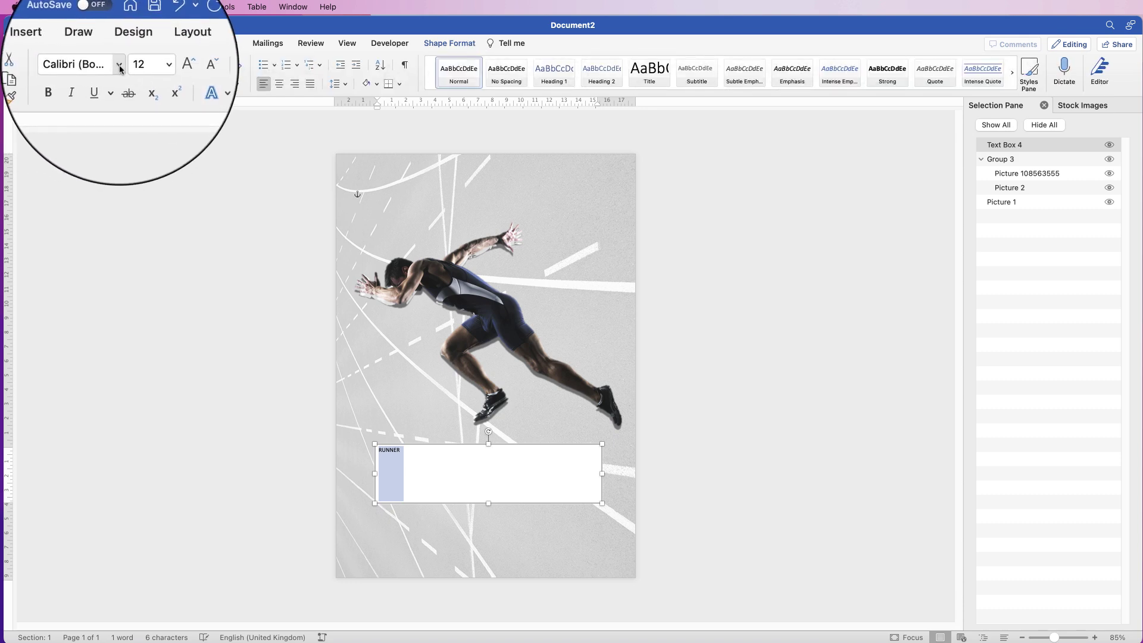
{"action": "left_click", "coordinate": [121, 67]}
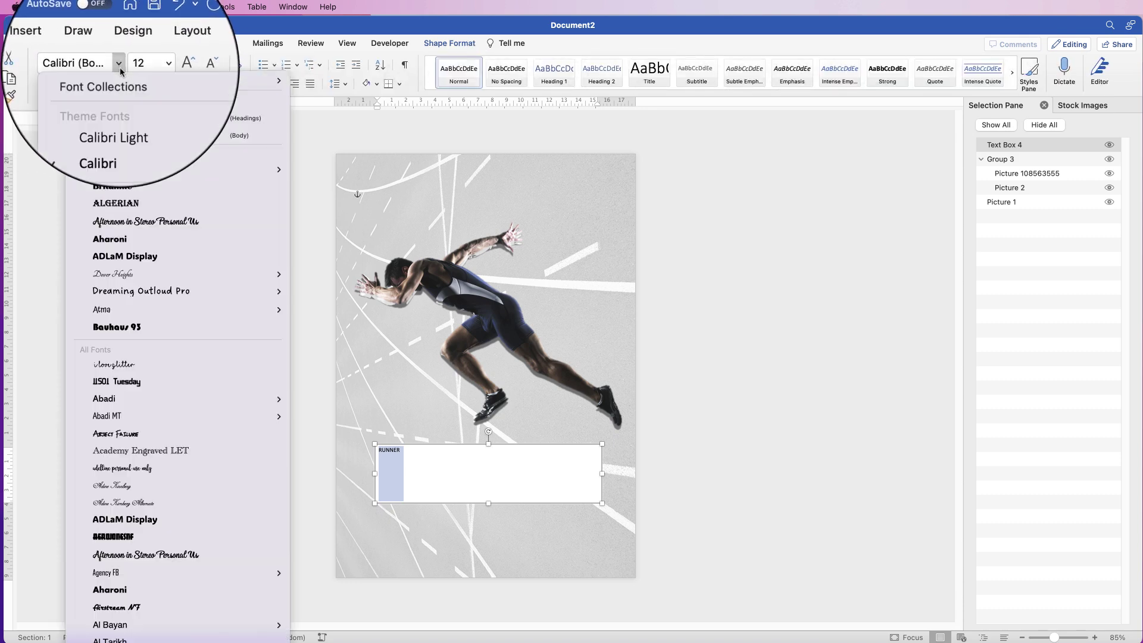
{"action": "left_click", "coordinate": [114, 191]}
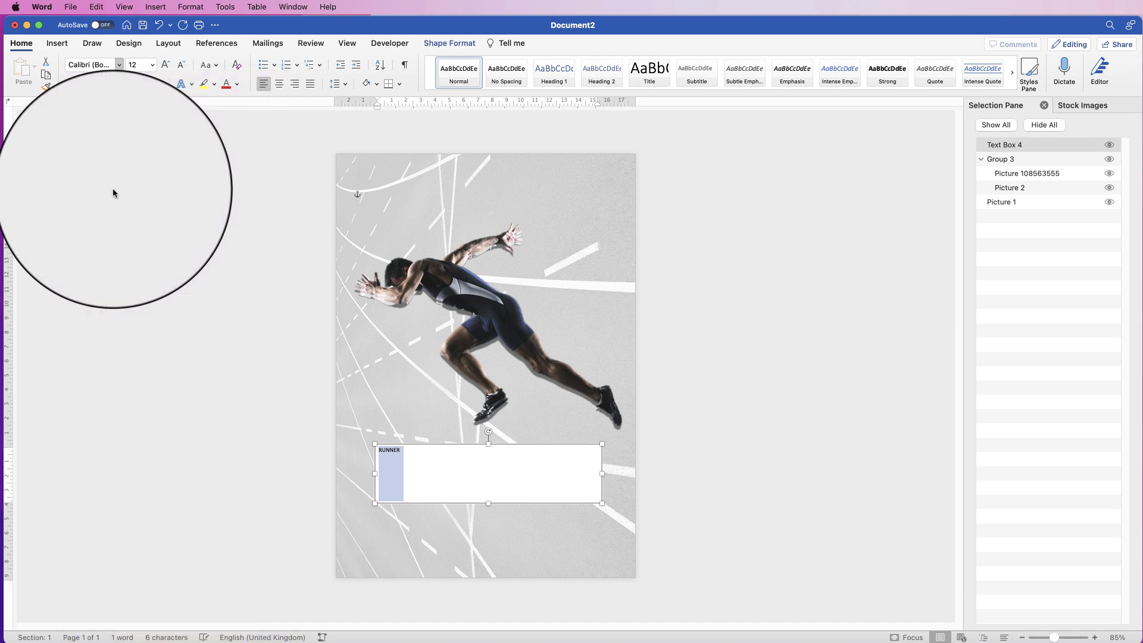
{"action": "left_click", "coordinate": [165, 66]}
{"action": "left_click", "coordinate": [165, 65]}
{"action": "left_click", "coordinate": [165, 66]}
{"action": "left_click", "coordinate": [165, 66]}
{"action": "left_click", "coordinate": [166, 66]}
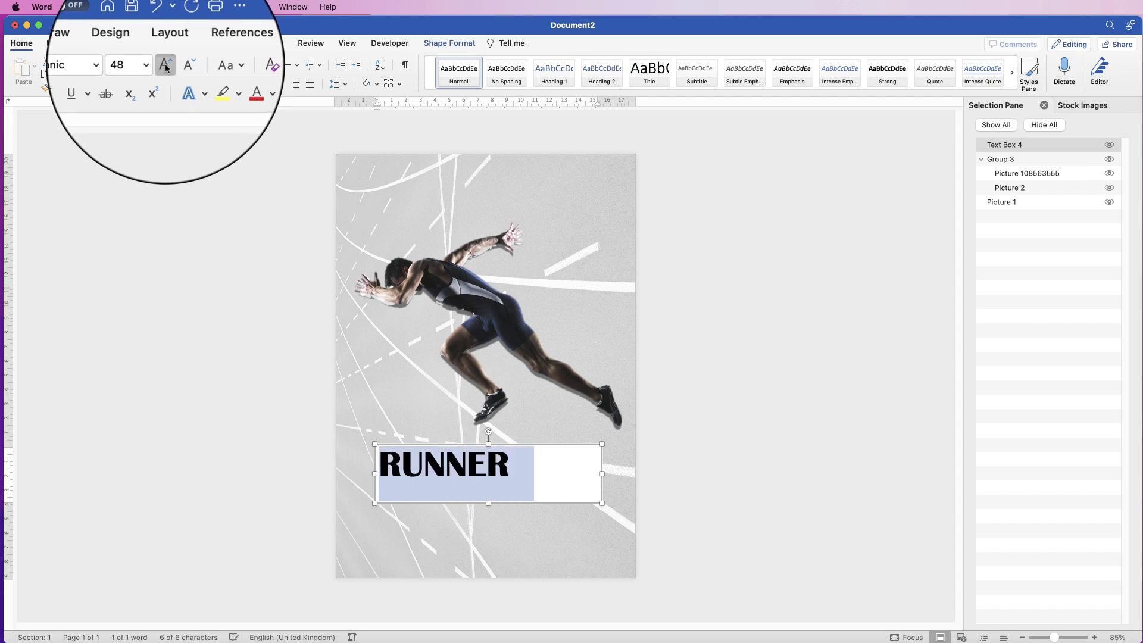
Enlarge the RUNNER text to 110 pt and remove the text box's outline and fill.
{"action": "left_click", "coordinate": [165, 66]}
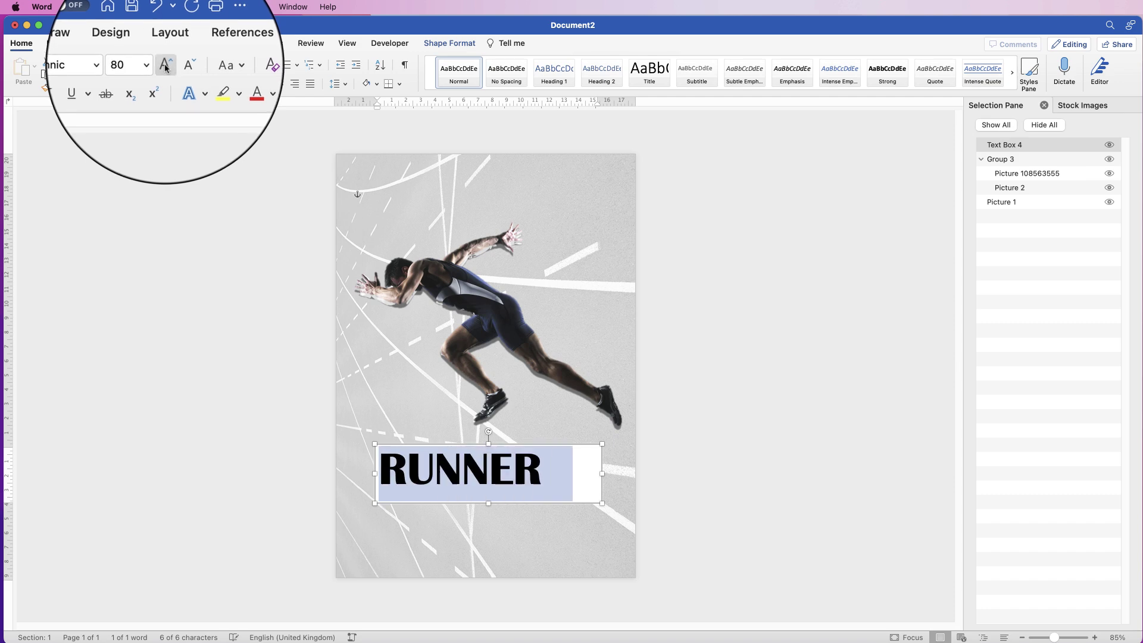
{"action": "left_click", "coordinate": [465, 44]}
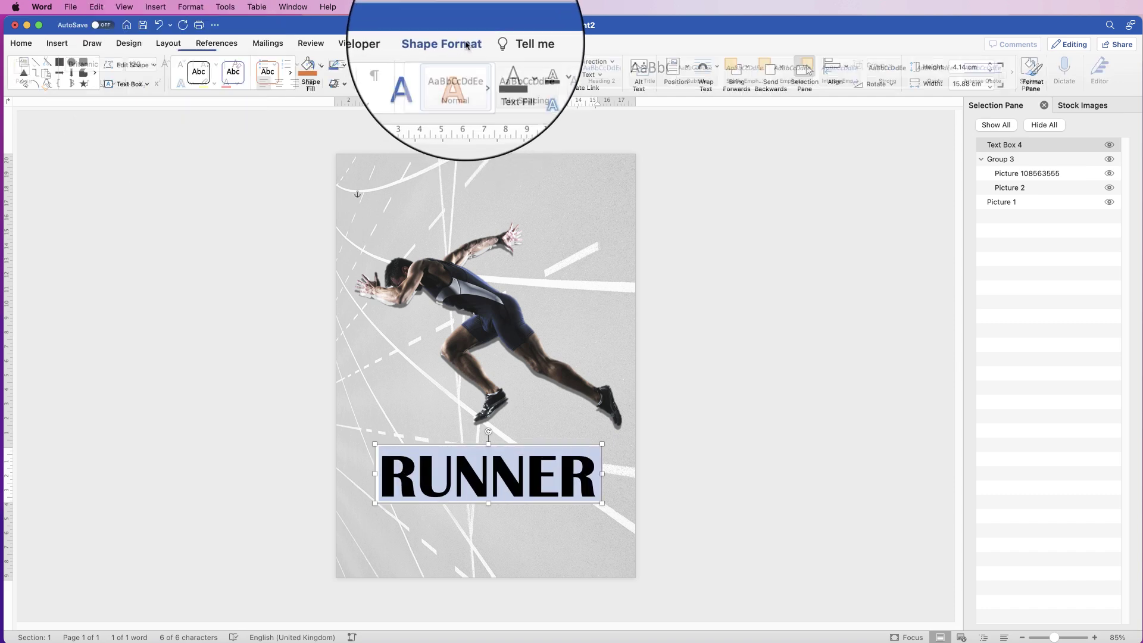
{"action": "left_click", "coordinate": [348, 68]}
{"action": "left_click", "coordinate": [363, 94]}
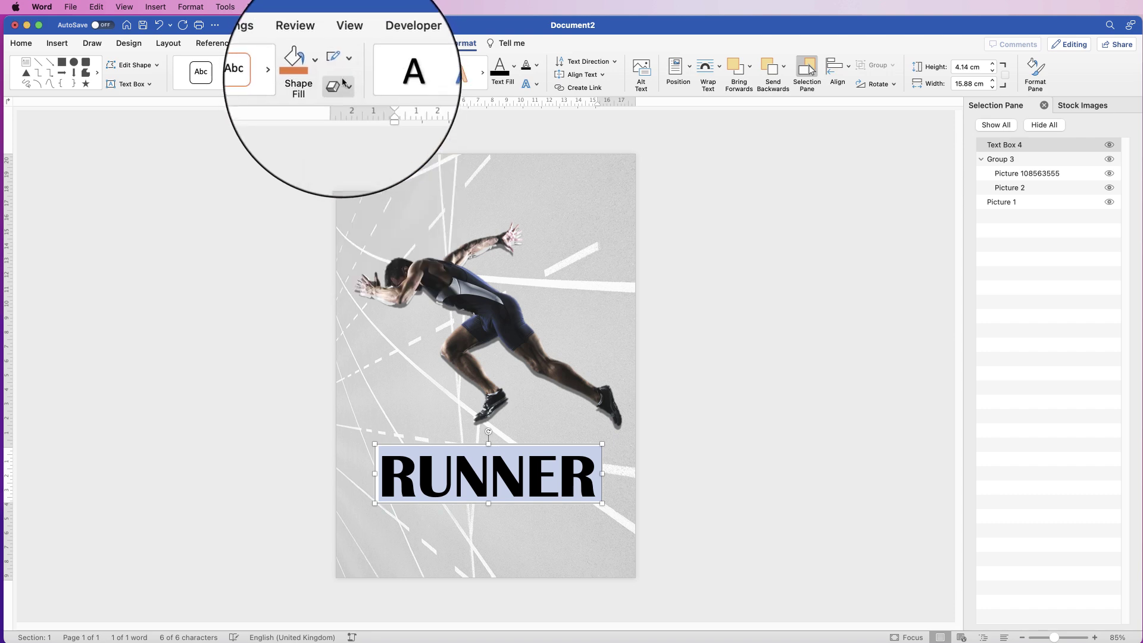
{"action": "left_click", "coordinate": [325, 71]}
{"action": "left_click", "coordinate": [369, 84]}
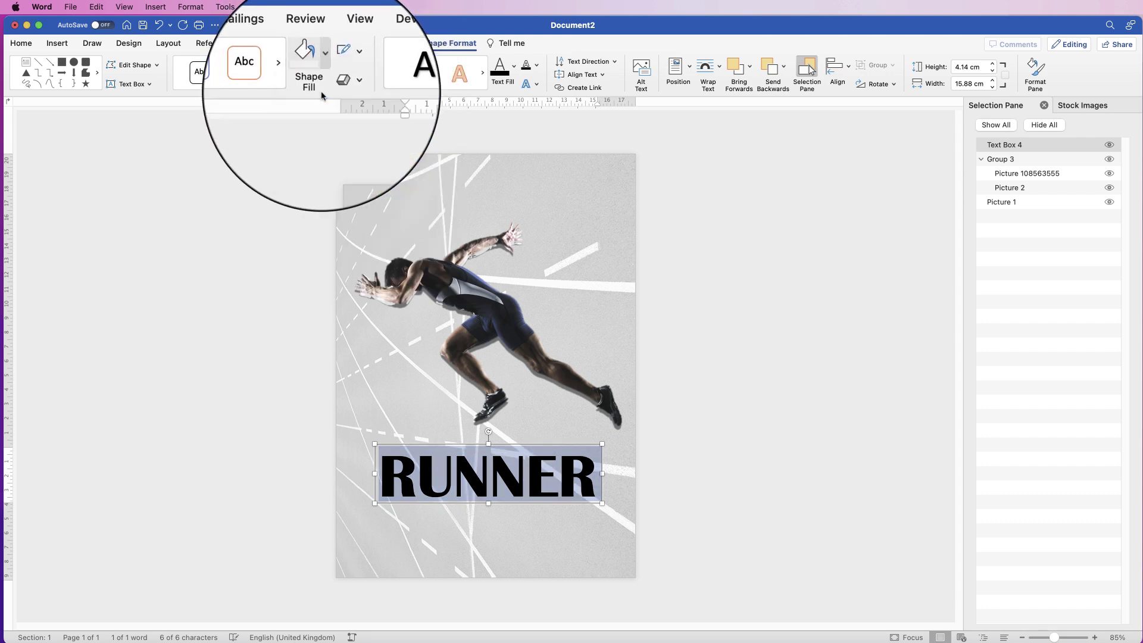
Centre the RUNNER text box horizontally and centre the text inside it.
{"action": "left_click", "coordinate": [848, 68]}
{"action": "left_click", "coordinate": [863, 127]}
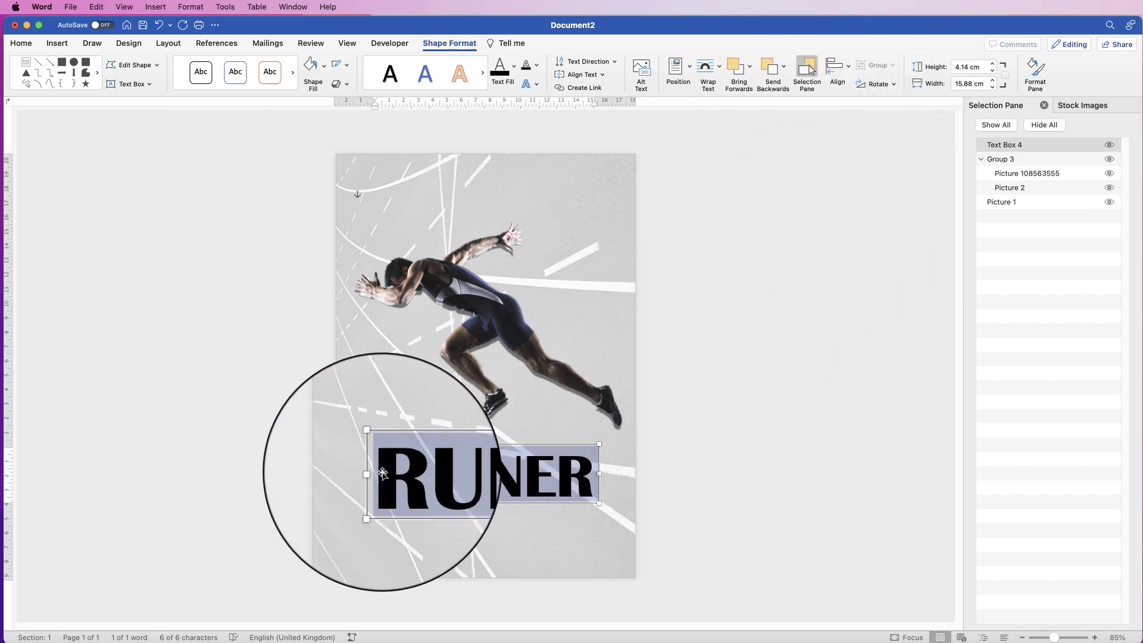
{"action": "left_click", "coordinate": [21, 42]}
{"action": "left_click", "coordinate": [504, 479]}
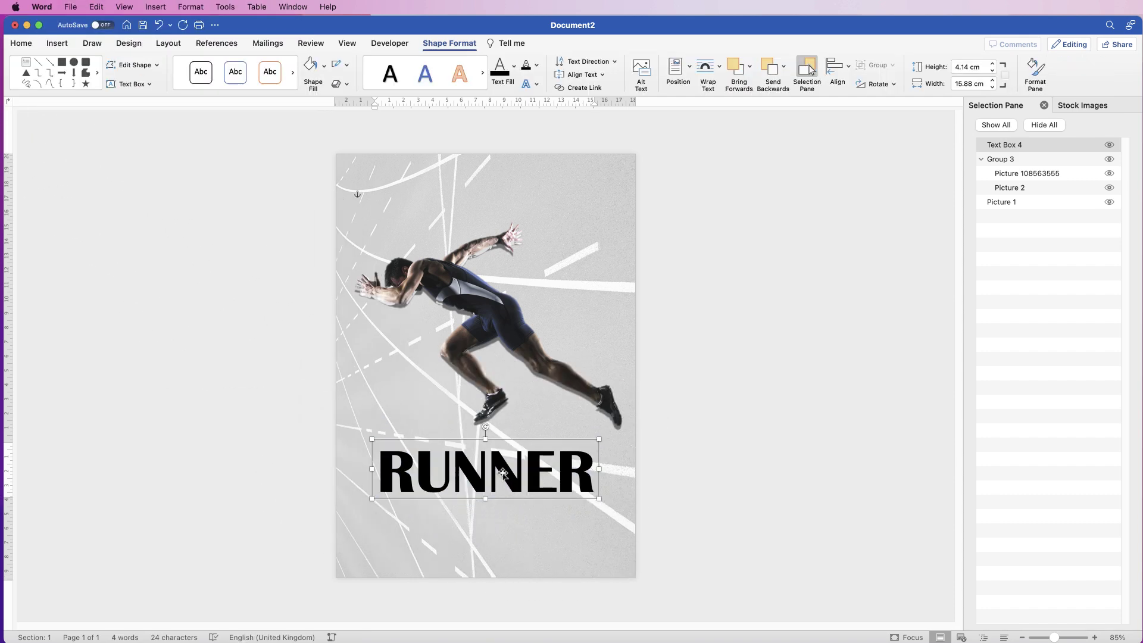
Duplicate the RUNNER text box twice, placing one copy over the runner and the other directly below the original title.
{"action": "left_click_drag", "start_coordinate": [506, 474], "coordinate": [568, 295]}
{"action": "left_click", "coordinate": [507, 473]}
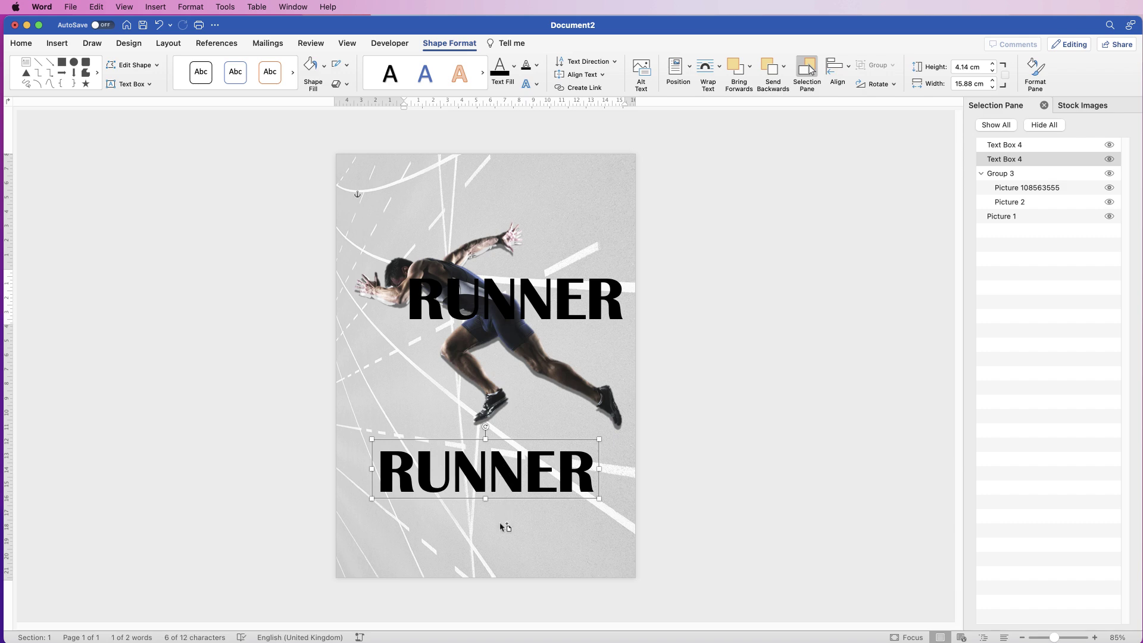
{"action": "left_click_drag", "start_coordinate": [515, 476], "coordinate": [512, 530]}
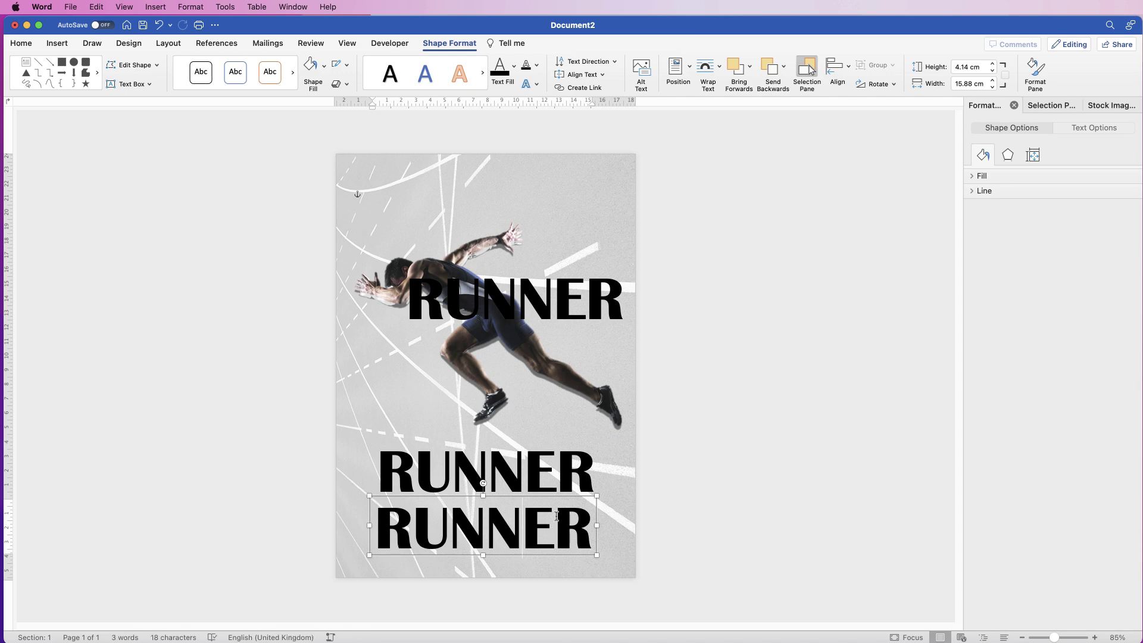
Replace the text in the lowest copy with RUNNER OF THE YEAR and reduce it to 28 pt.
{"action": "key", "text": "super+a"}
{"action": "type", "text": "RUNNER"}
{"action": "key", "text": "super+a"}
{"action": "key", "text": "Right"}
{"action": "left_click", "coordinate": [21, 43]}
{"action": "left_click", "coordinate": [182, 65]}
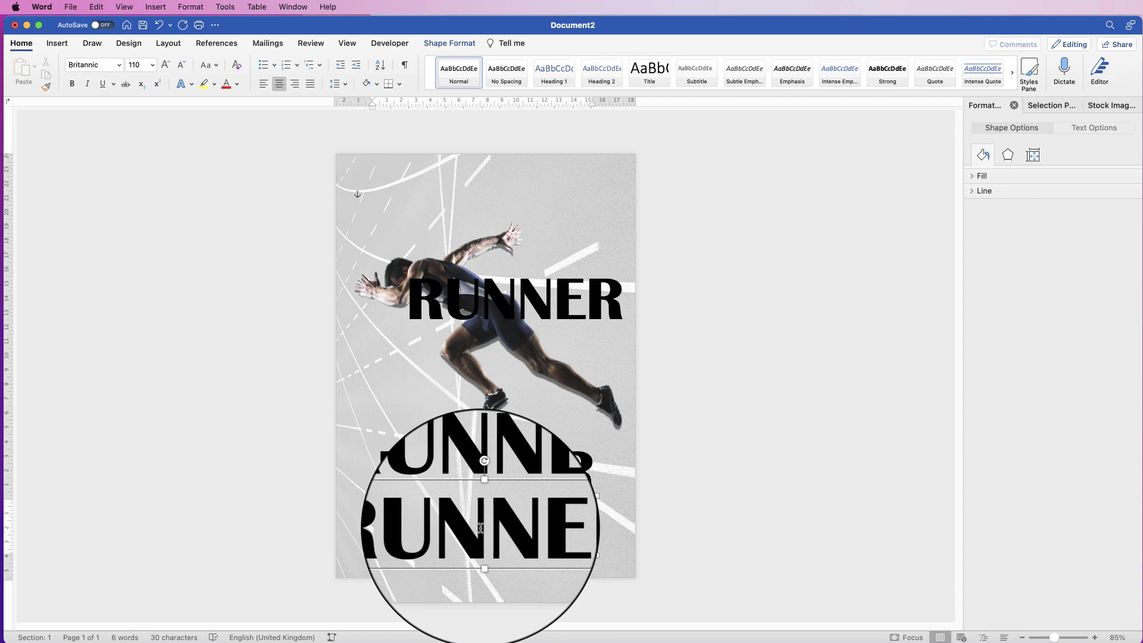
{"action": "left_click", "coordinate": [581, 506]}
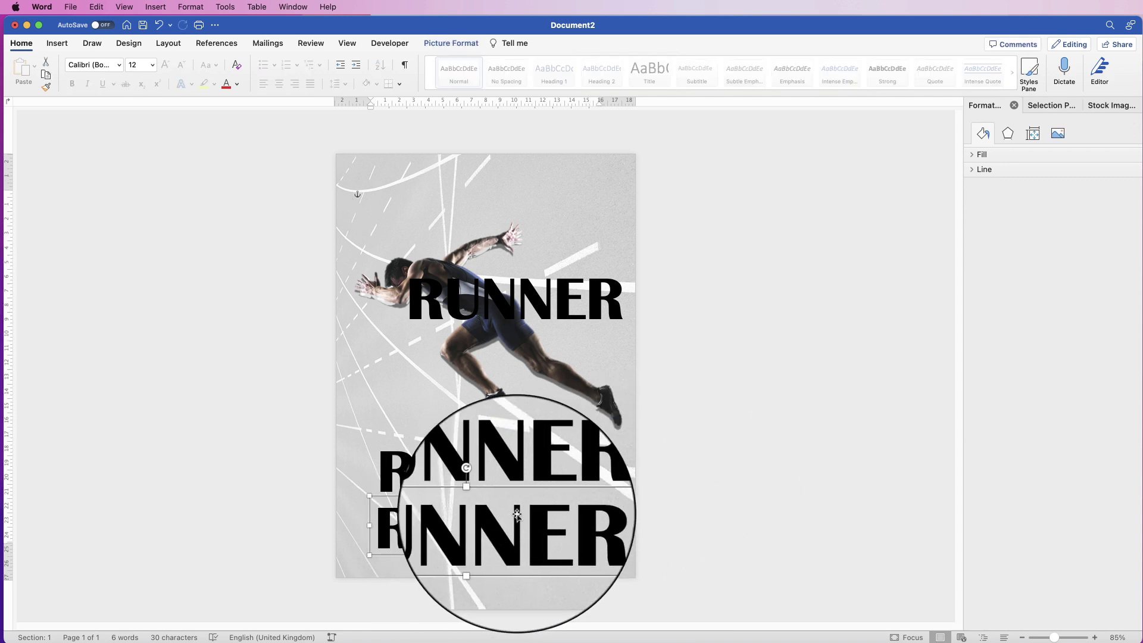
{"action": "left_click", "coordinate": [181, 67]}
{"action": "left_click", "coordinate": [180, 67]}
{"action": "left_click", "coordinate": [180, 66]}
{"action": "left_click", "coordinate": [180, 67]}
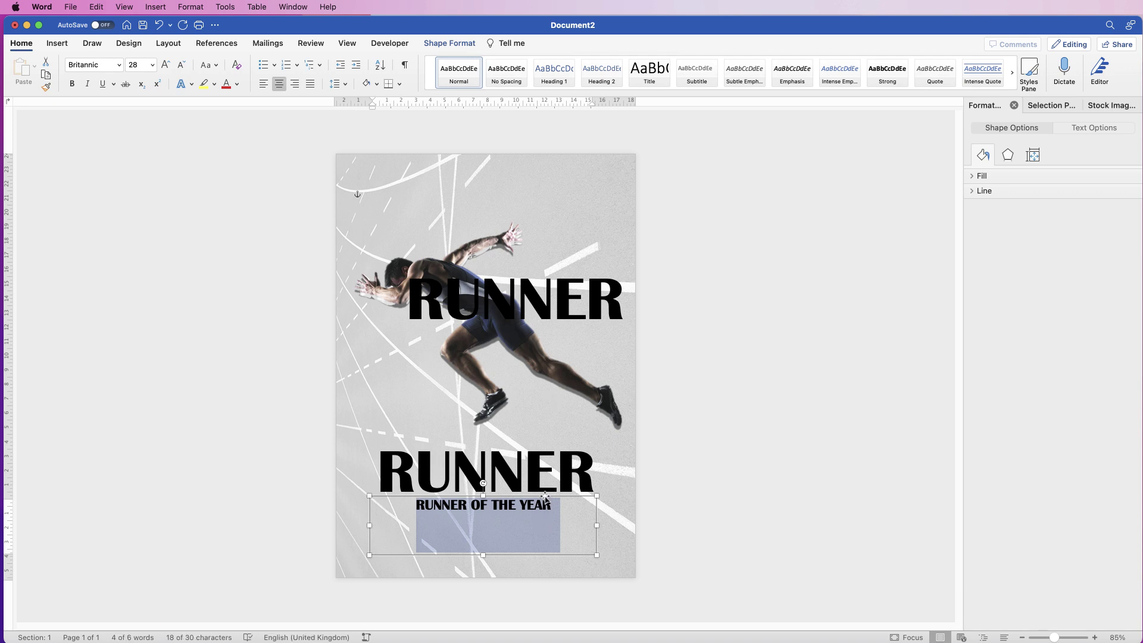
Expand the character spacing of RUNNER OF THE YEAR by 30.
{"action": "right_click", "coordinate": [532, 510]}
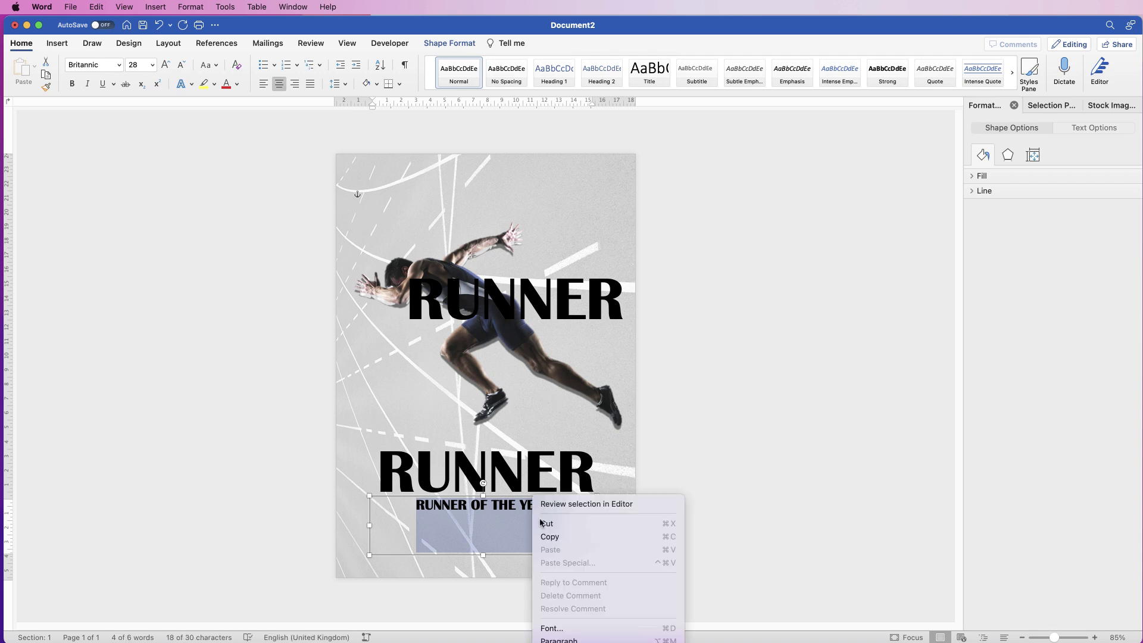
{"action": "left_click", "coordinate": [552, 629]}
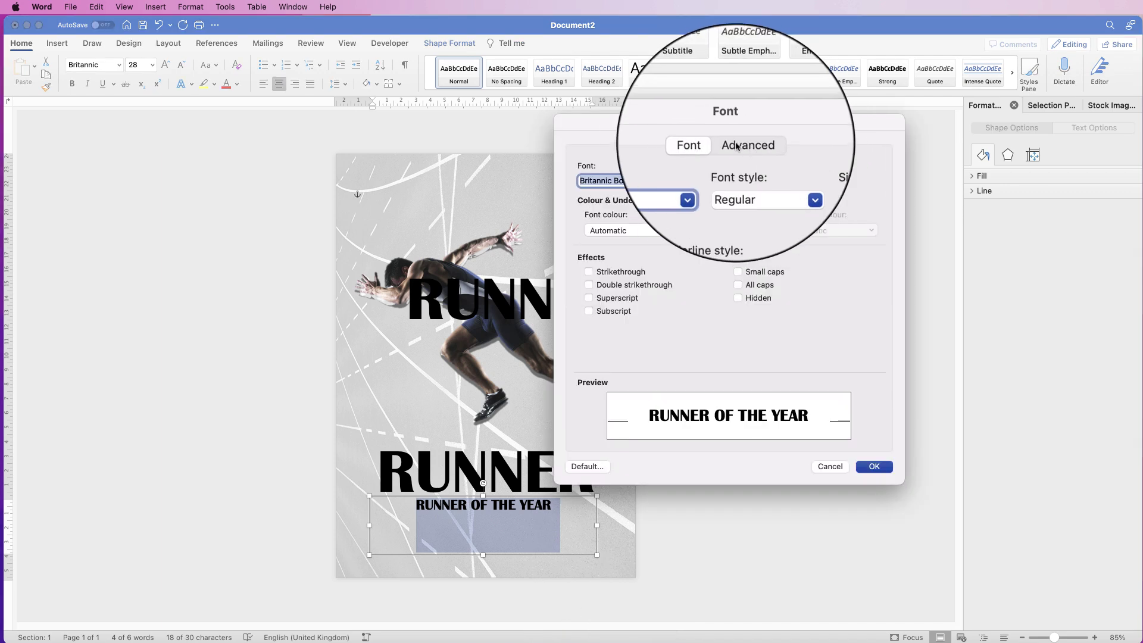
{"action": "left_click", "coordinate": [754, 147]}
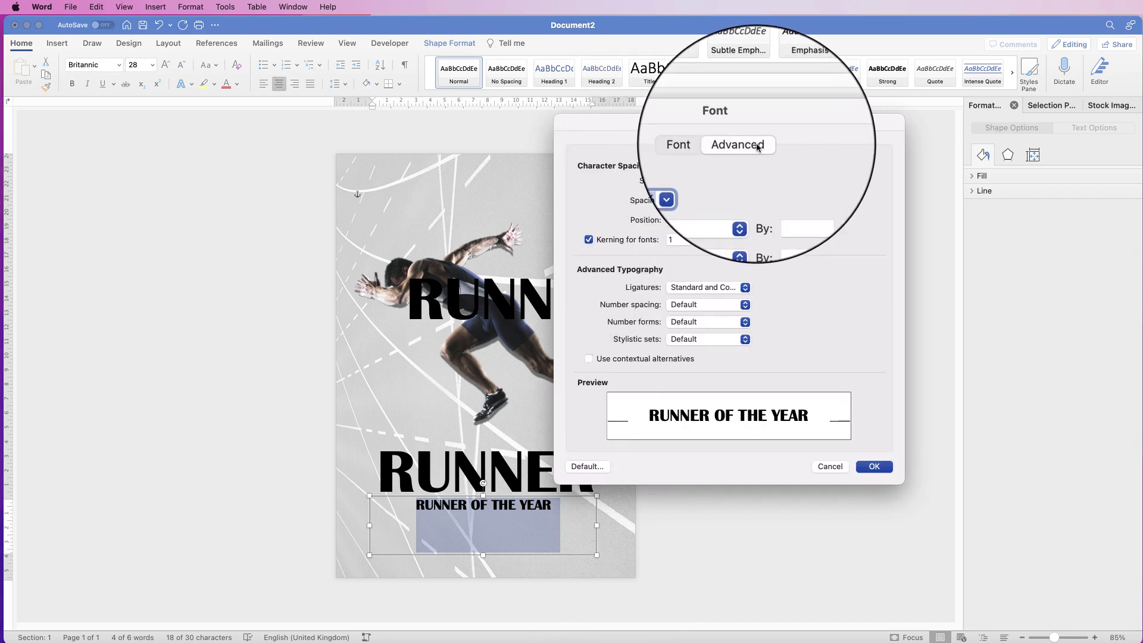
{"action": "left_click", "coordinate": [787, 200]}
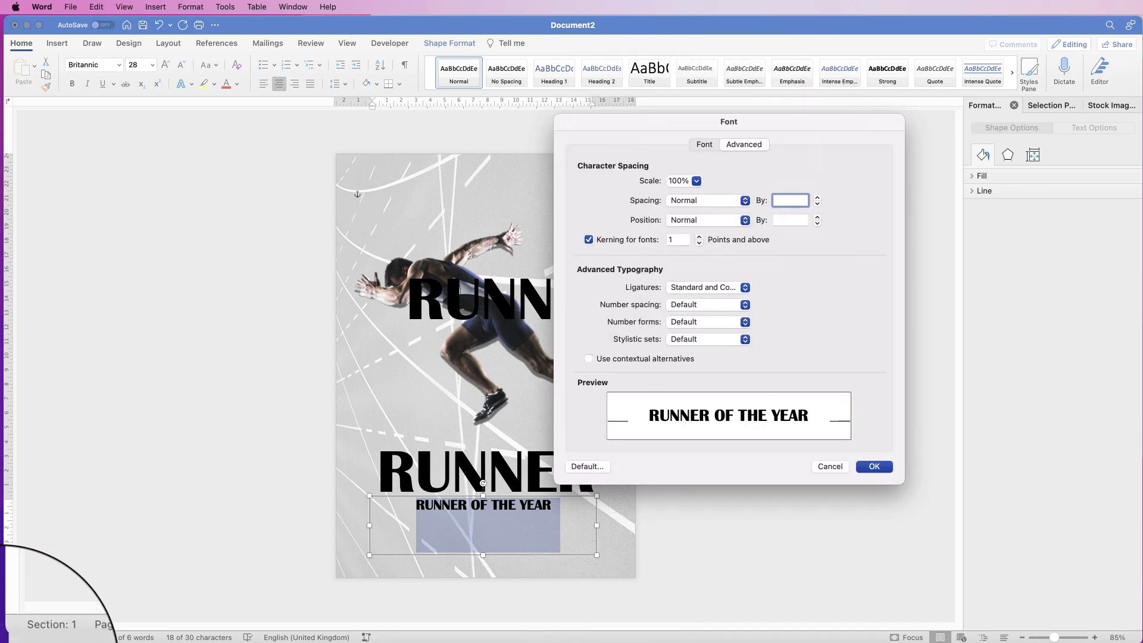
{"action": "type", "text": "30"}
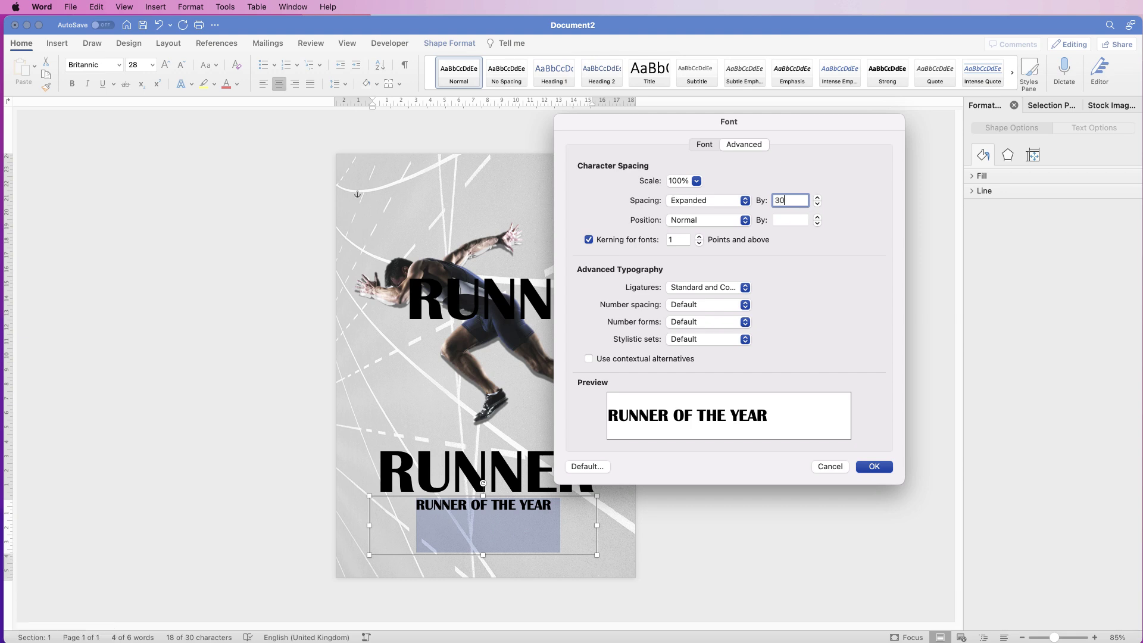
{"action": "key", "text": "Return"}
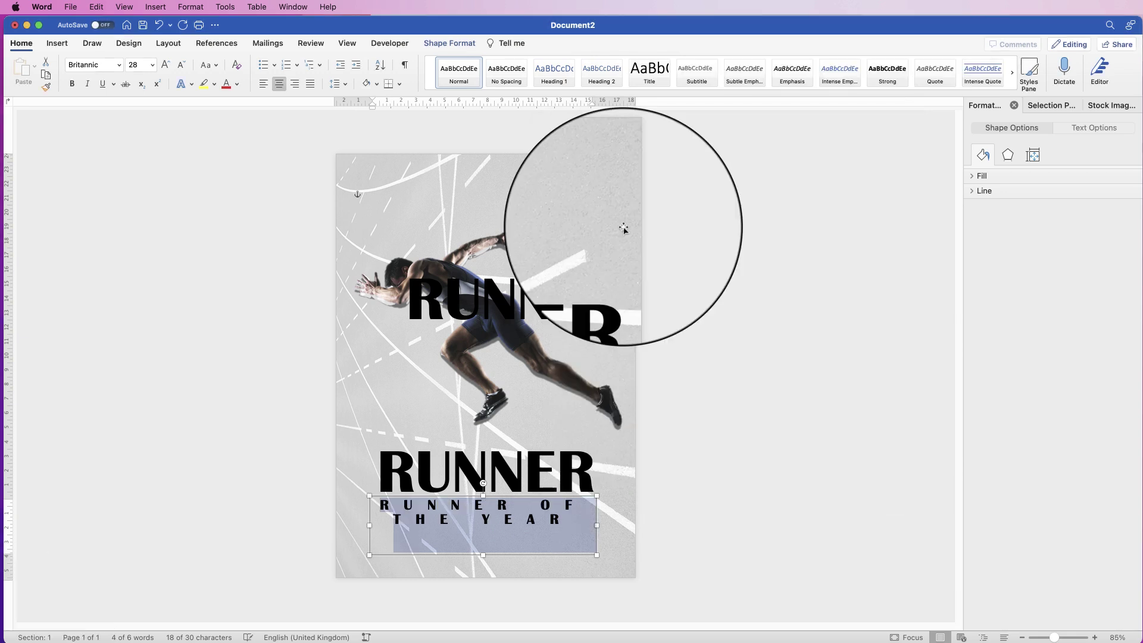
Reduce the spaced text to 20 pt, shortened to OF THE YEAR, and fit its text box to a single line under RUNNER.
{"action": "left_click", "coordinate": [181, 70]}
{"action": "left_click", "coordinate": [181, 71]}
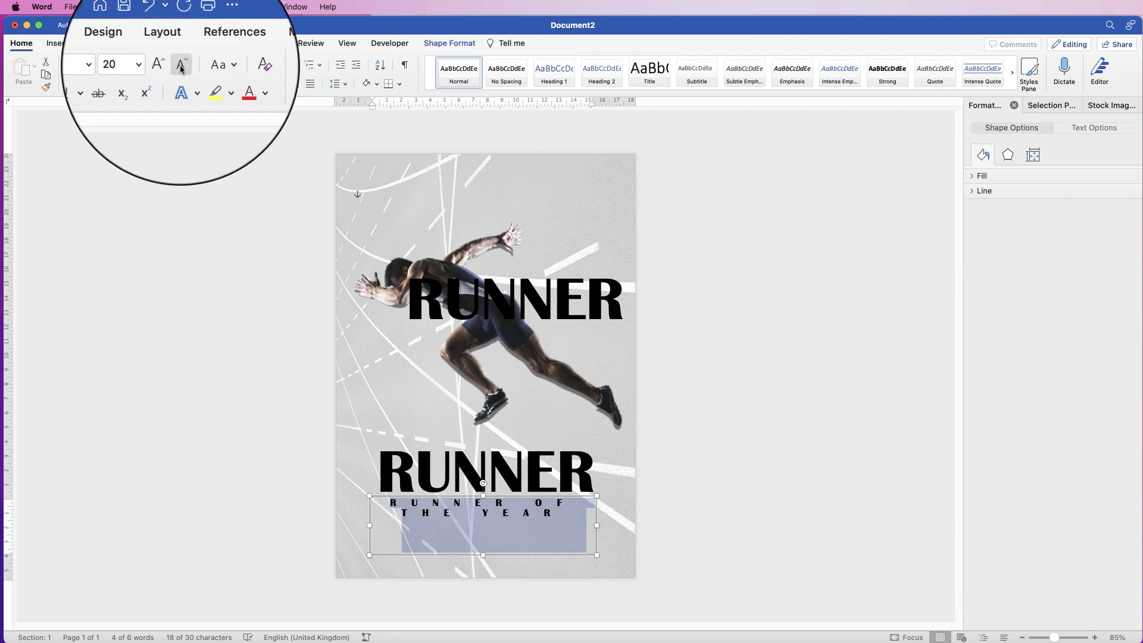
{"action": "left_click", "coordinate": [181, 70]}
{"action": "left_click", "coordinate": [181, 70]}
{"action": "left_click", "coordinate": [165, 68]}
{"action": "left_click", "coordinate": [165, 67]}
{"action": "left_click_drag", "start_coordinate": [596, 503], "coordinate": [544, 518]}
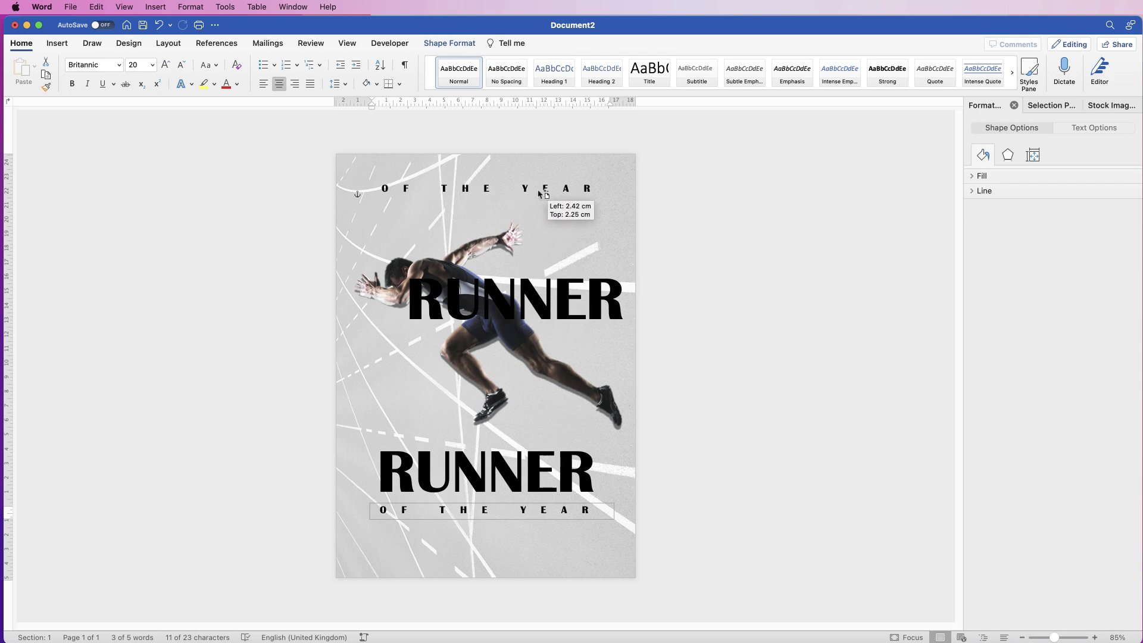
Copy the OF THE YEAR text box to the top of the page and replace its text with ABERDEEN CLUB.
{"action": "left_click_drag", "start_coordinate": [538, 184], "coordinate": [538, 183]}
{"action": "key", "text": "super+a"}
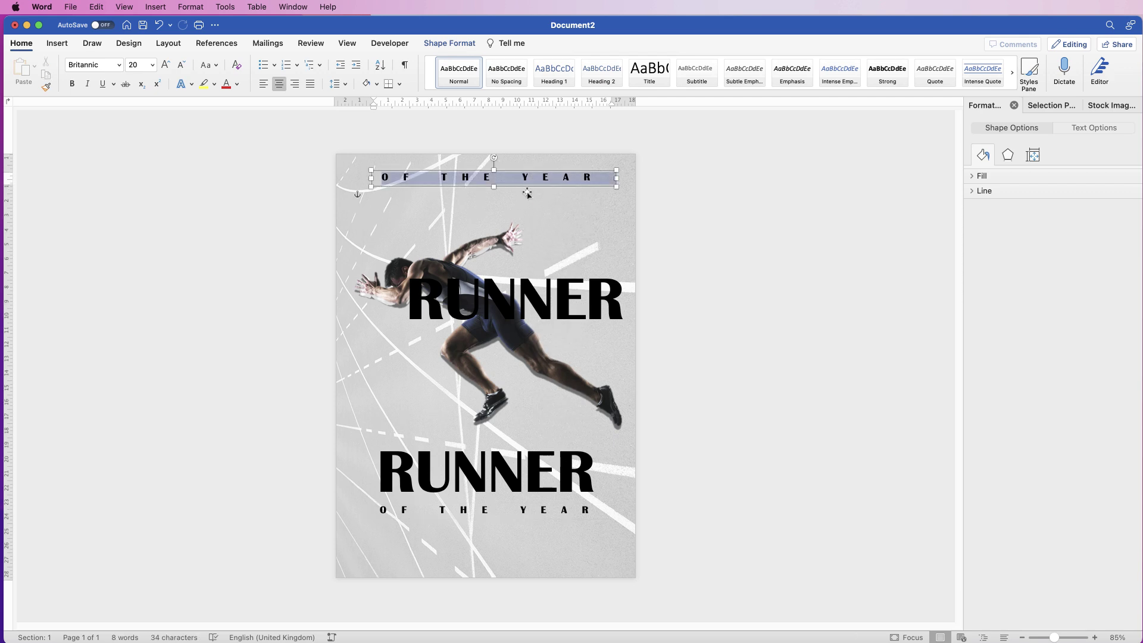
{"action": "type", "text": "ABERDEEN CLUB"}
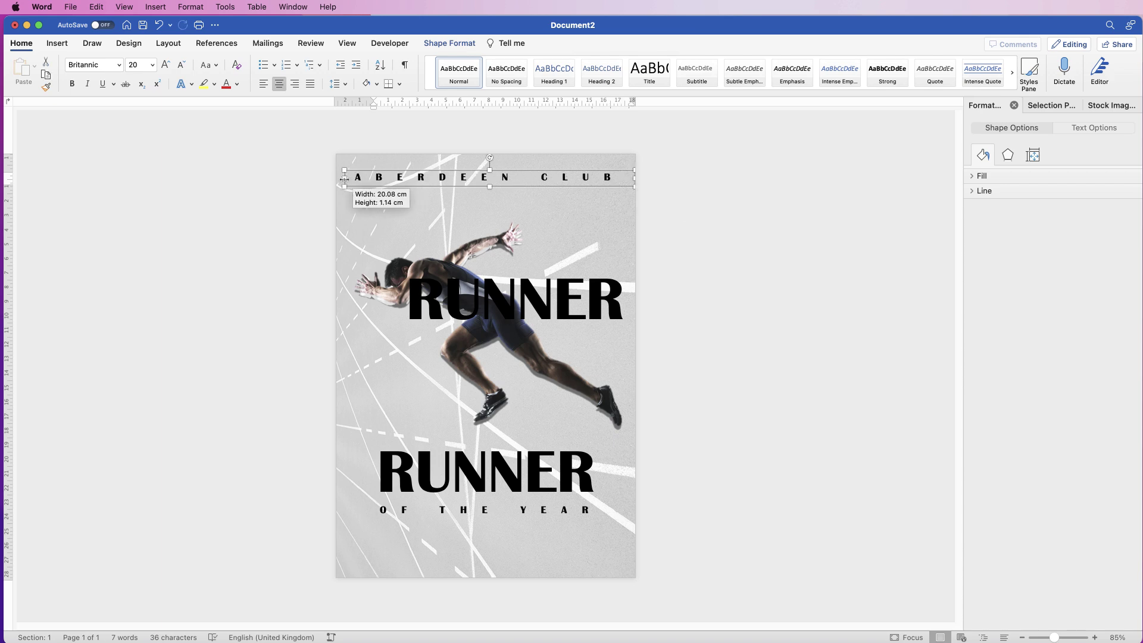
Widen the ABERDEEN CLUB text box to about 20.52 cm and align it to the horizontal centre.
{"action": "left_click_drag", "start_coordinate": [344, 179], "coordinate": [341, 179]}
{"action": "left_click", "coordinate": [458, 43]}
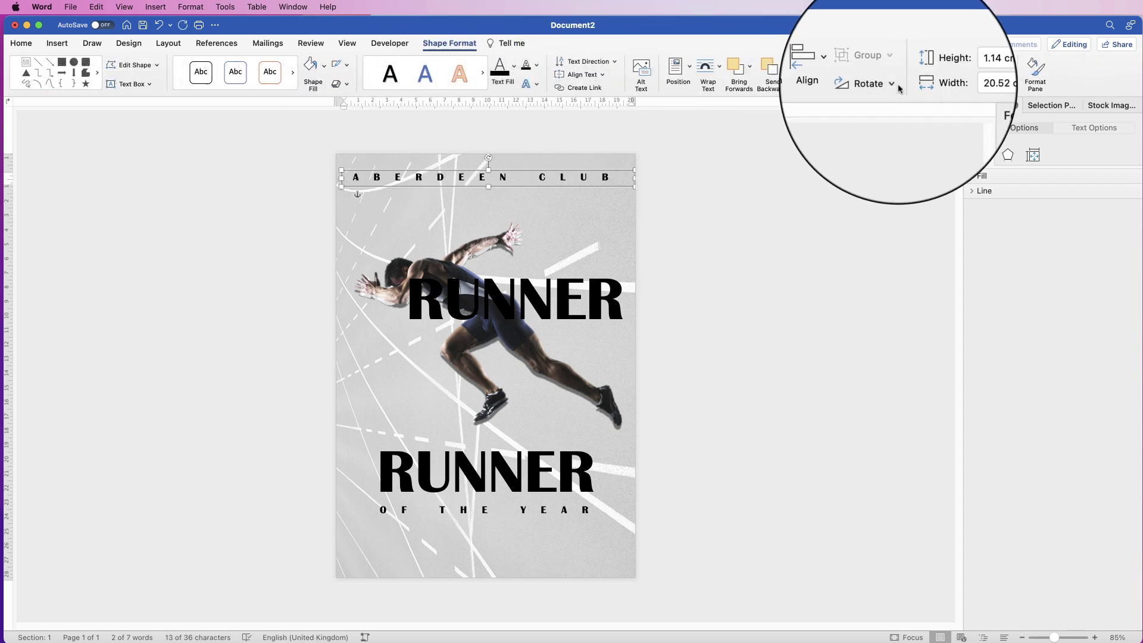
{"action": "left_click", "coordinate": [849, 69]}
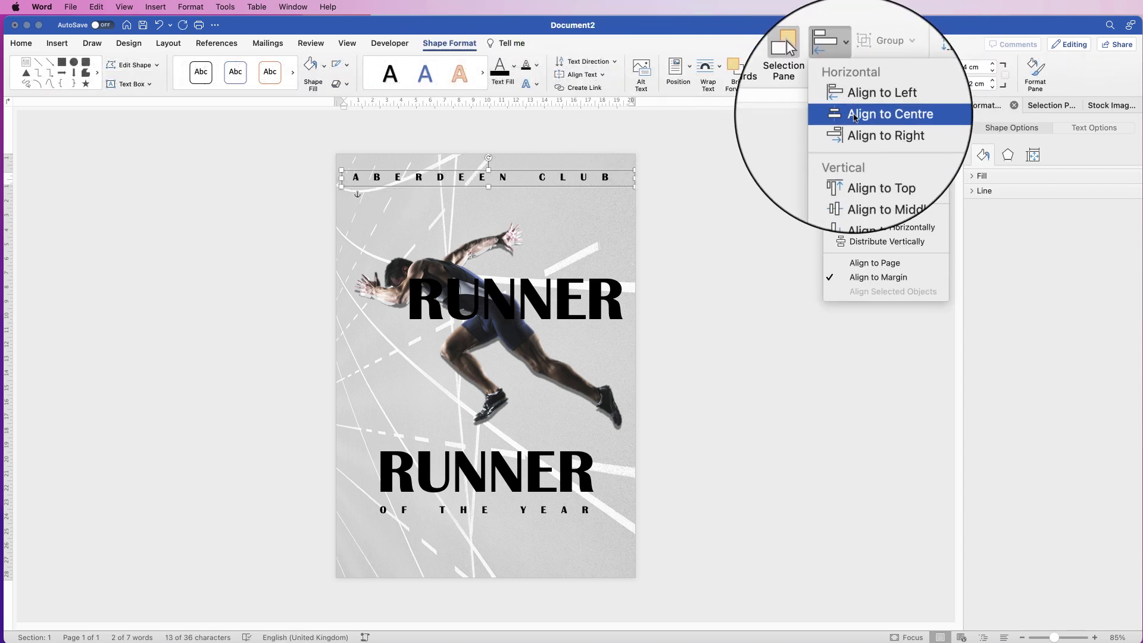
{"action": "left_click", "coordinate": [875, 112]}
Replace the RUNNER text over the athlete with the runner's full name in capitals on two lines, reduced to 28 pt.
{"action": "left_click", "coordinate": [546, 304]}
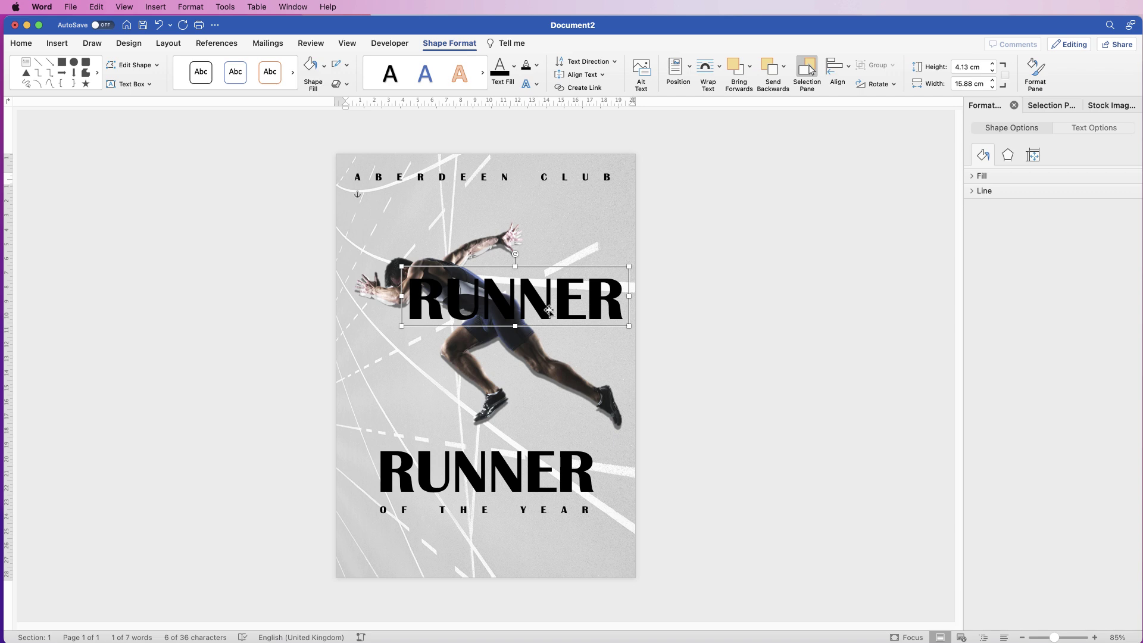
{"action": "type", "text": "ANDRE"}
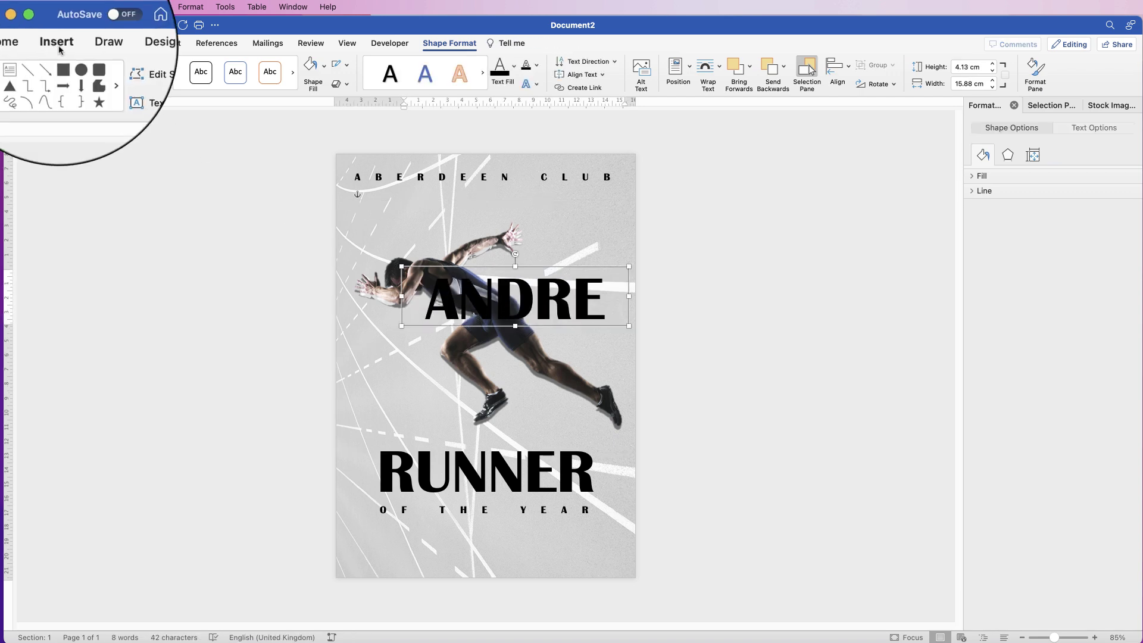
{"action": "left_click", "coordinate": [21, 43]}
{"action": "left_click", "coordinate": [181, 66]}
{"action": "left_click", "coordinate": [181, 65]}
{"action": "left_click", "coordinate": [180, 66]}
{"action": "left_click", "coordinate": [180, 65]}
{"action": "left_click", "coordinate": [181, 65]}
{"action": "left_click", "coordinate": [181, 66]}
{"action": "left_click", "coordinate": [180, 66]}
{"action": "left_click", "coordinate": [180, 66]}
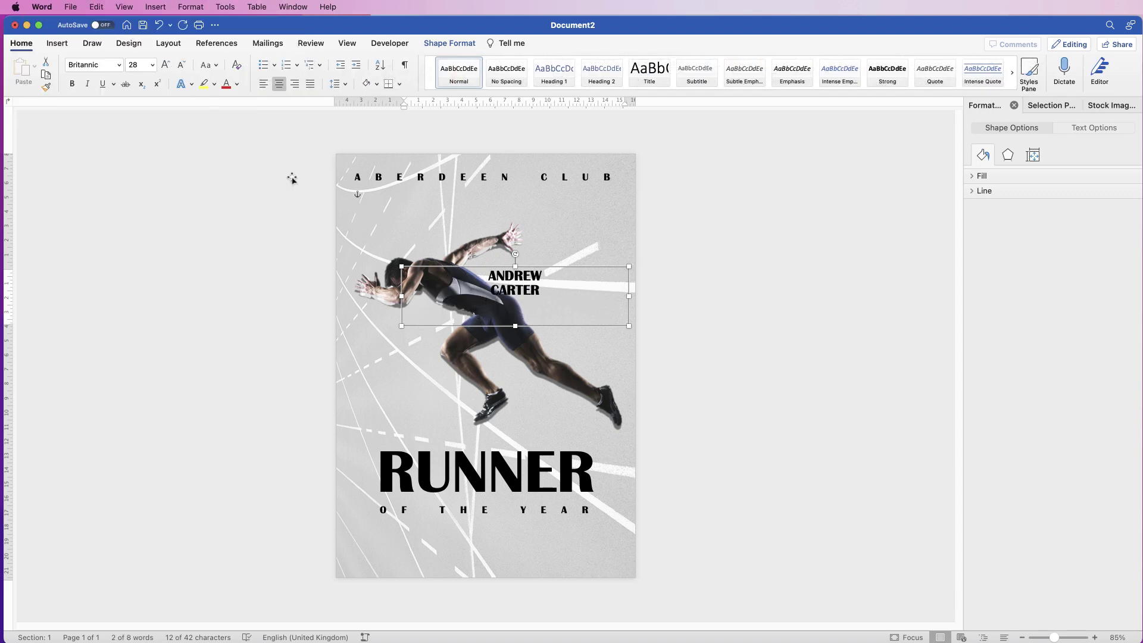
Shrink the name's text box to fit its two lines and place it to the right of the athlete.
{"action": "left_click_drag", "start_coordinate": [399, 324], "coordinate": [525, 297]}
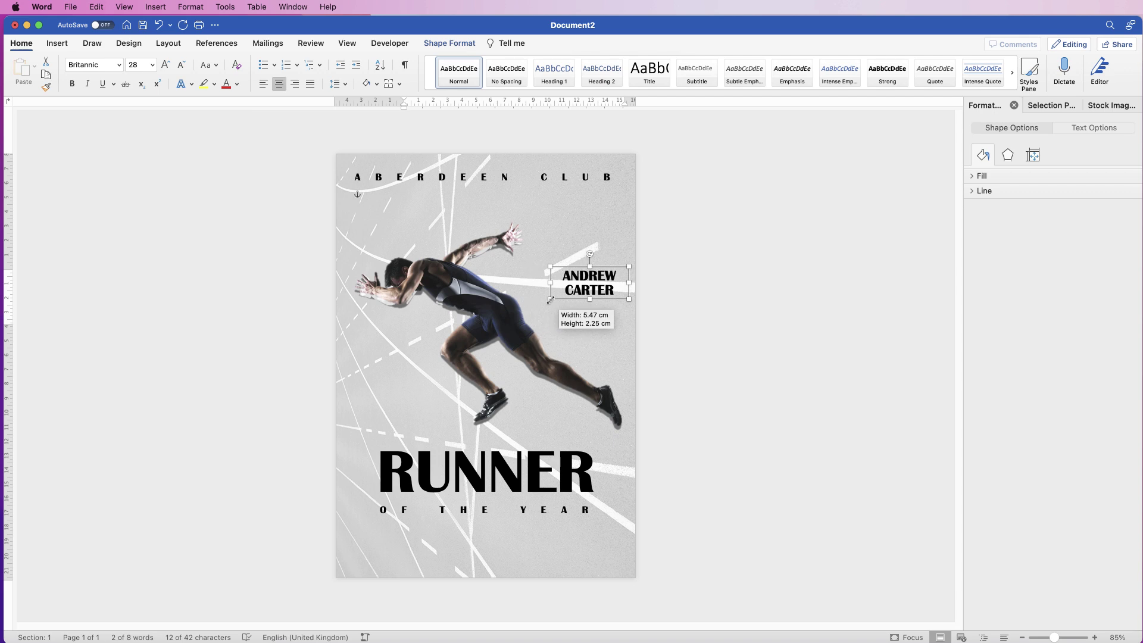
{"action": "left_click_drag", "start_coordinate": [602, 289], "coordinate": [587, 303]}
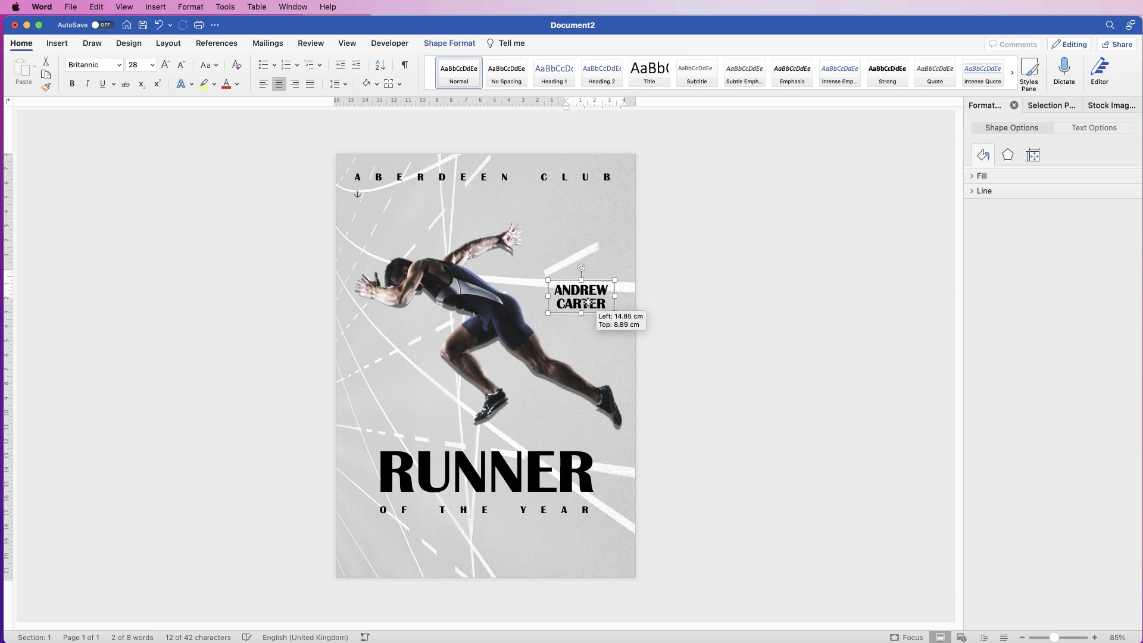
{"action": "left_click", "coordinate": [533, 516]}
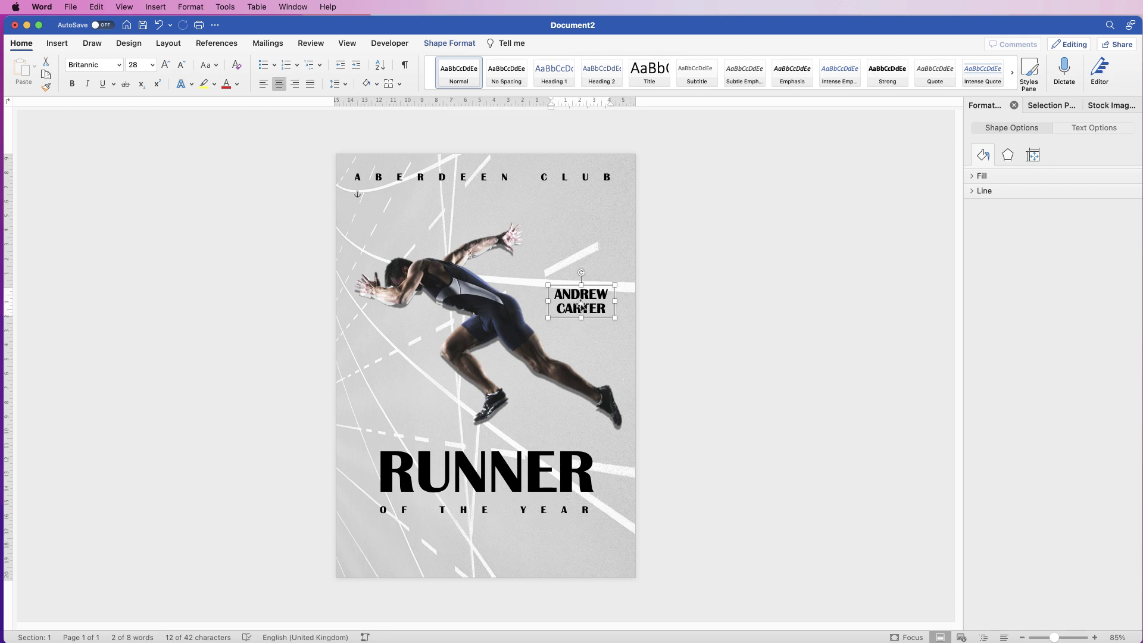
{"action": "left_click_drag", "start_coordinate": [585, 299], "coordinate": [488, 554]}
{"action": "type", "text": "WWW.RUNNEROTY.COM"}
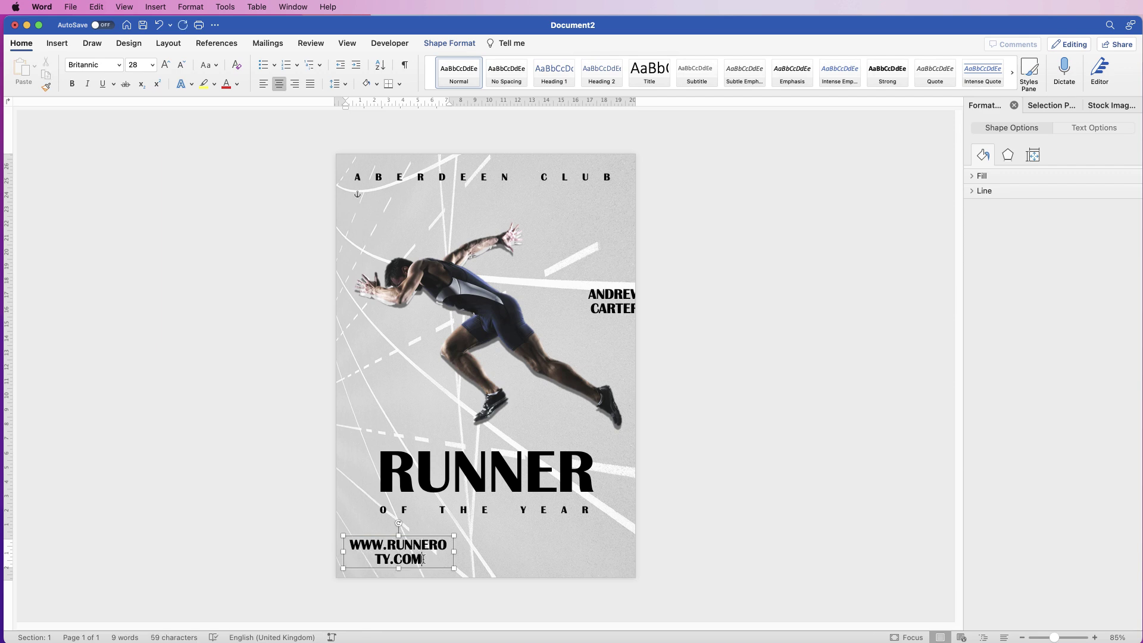
Format the website address in Helvetica at 16 pt and convert it to lowercase.
{"action": "triple_click", "coordinate": [423, 560]}
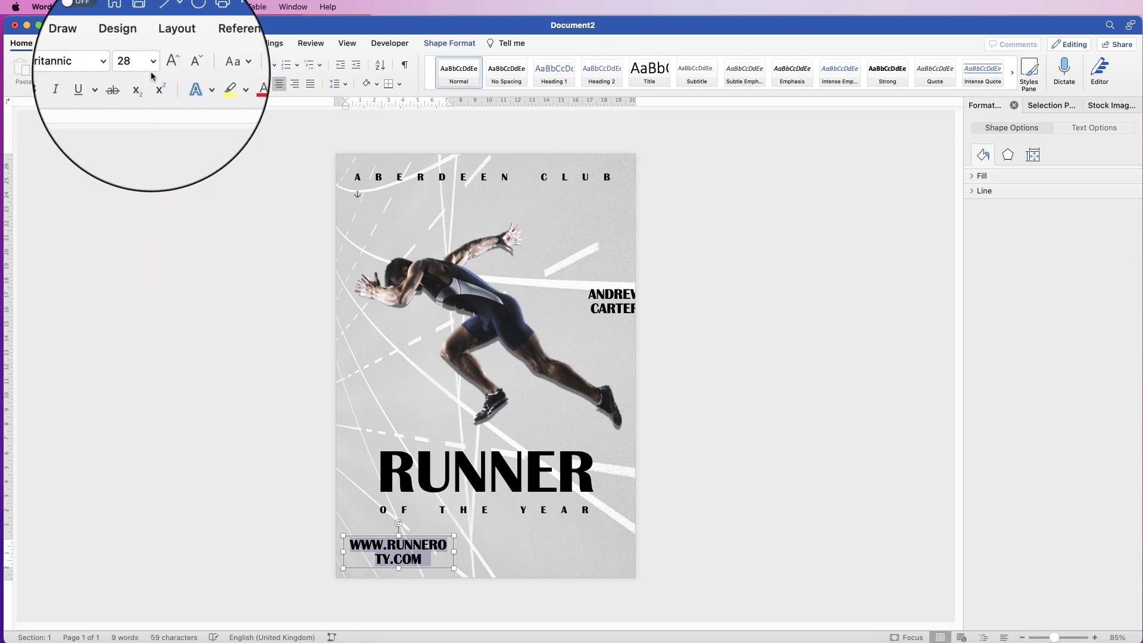
{"action": "left_click", "coordinate": [119, 70]}
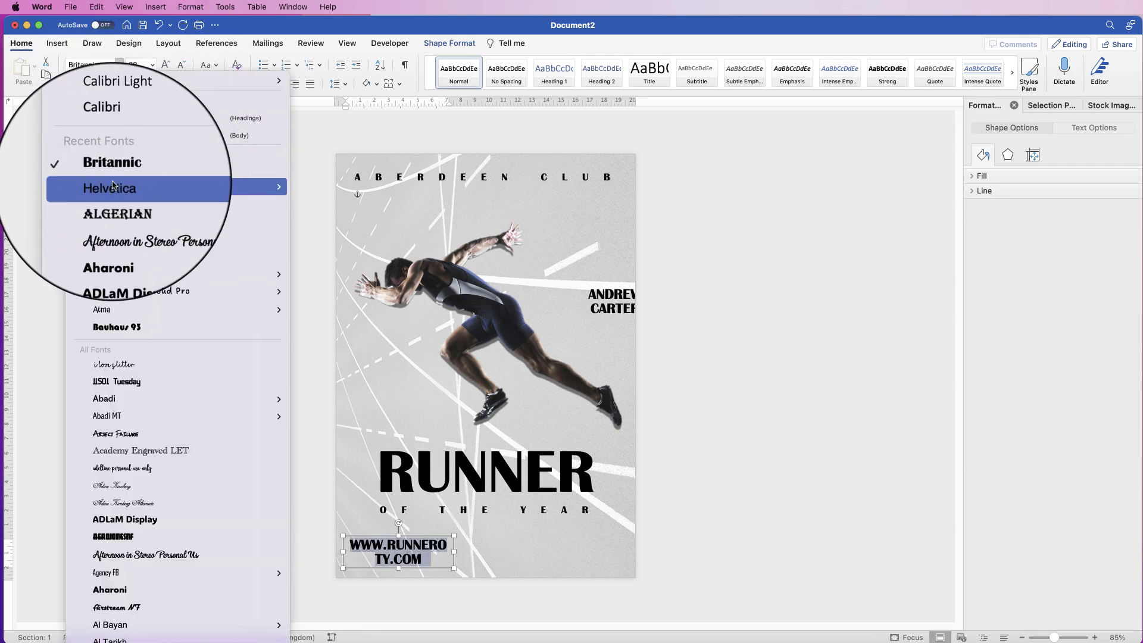
{"action": "left_click", "coordinate": [119, 184]}
{"action": "left_click", "coordinate": [180, 67]}
{"action": "left_click", "coordinate": [180, 67]}
{"action": "left_click", "coordinate": [180, 67]}
{"action": "left_click", "coordinate": [180, 68]}
{"action": "left_click", "coordinate": [180, 68]}
{"action": "left_click", "coordinate": [180, 67]}
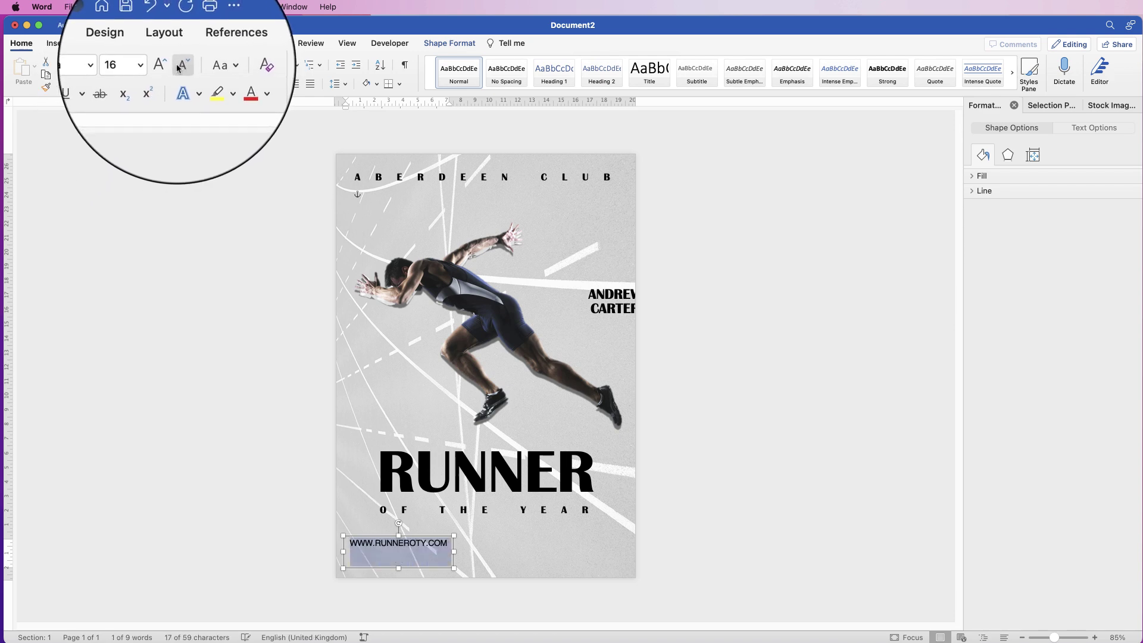
{"action": "left_click", "coordinate": [217, 66]}
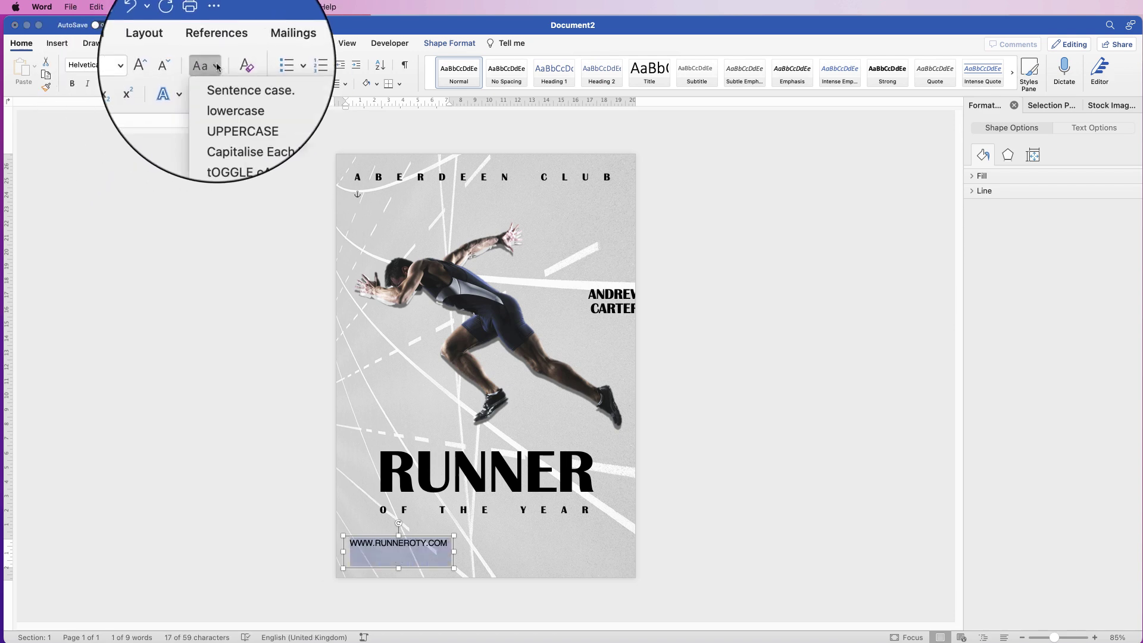
{"action": "left_click", "coordinate": [217, 97]}
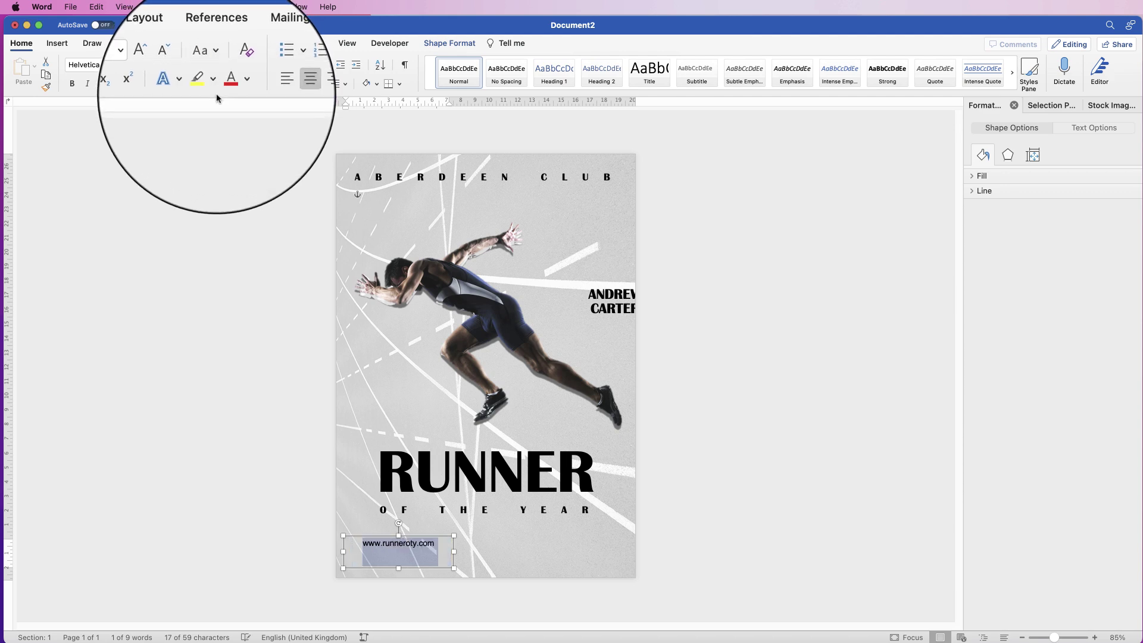
Expand the website address's character spacing by 3 pt.
{"action": "right_click", "coordinate": [403, 545]}
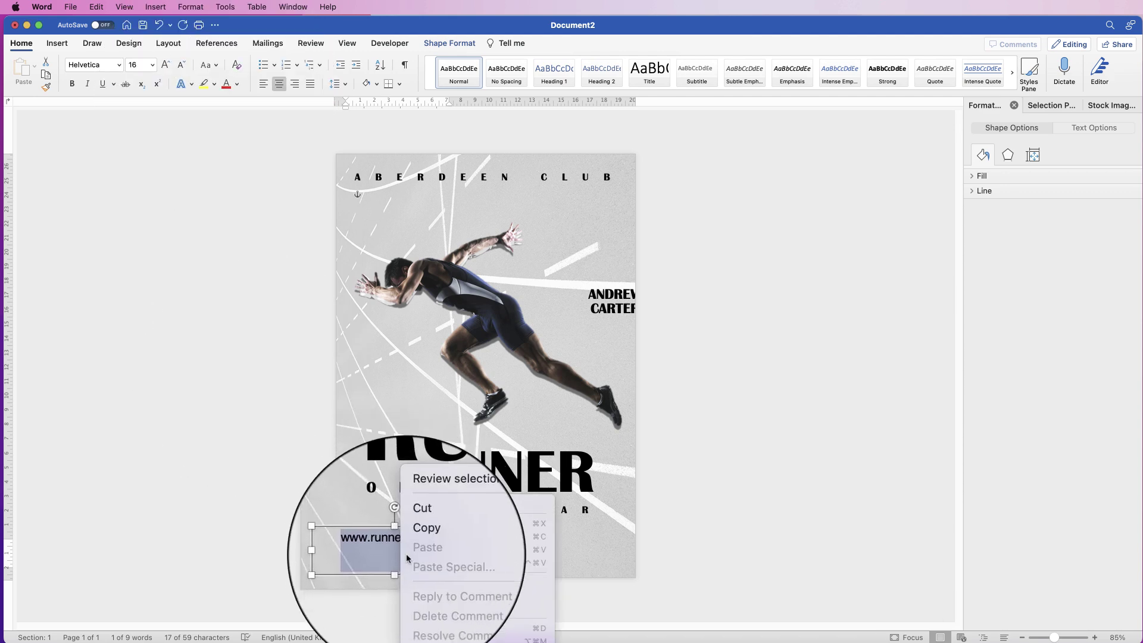
{"action": "left_click", "coordinate": [420, 632]}
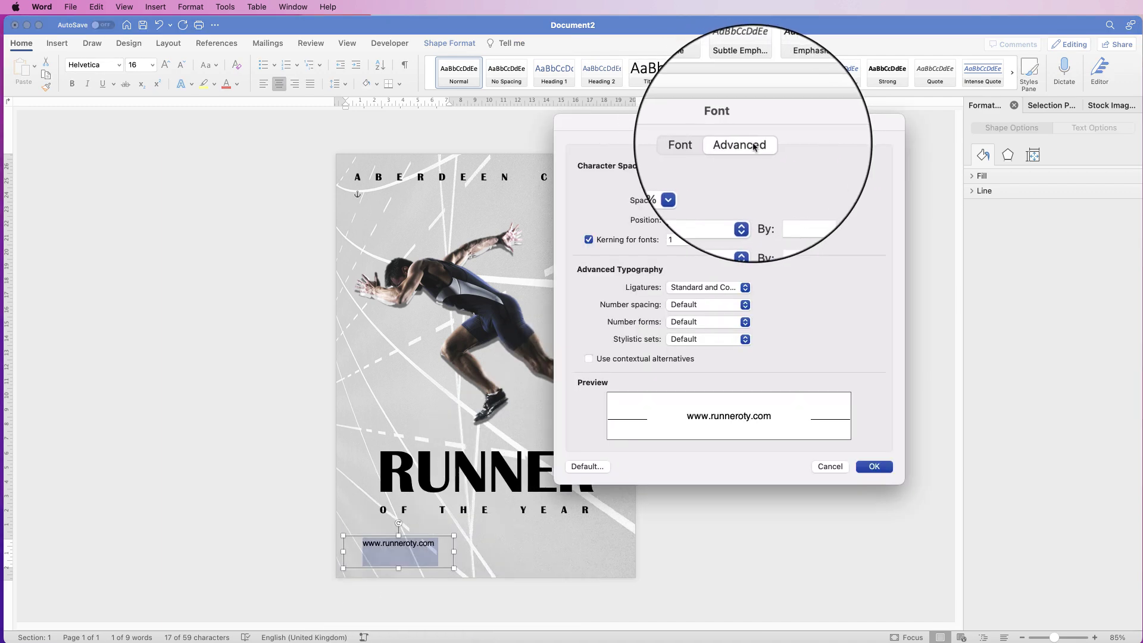
{"action": "left_click", "coordinate": [779, 201]}
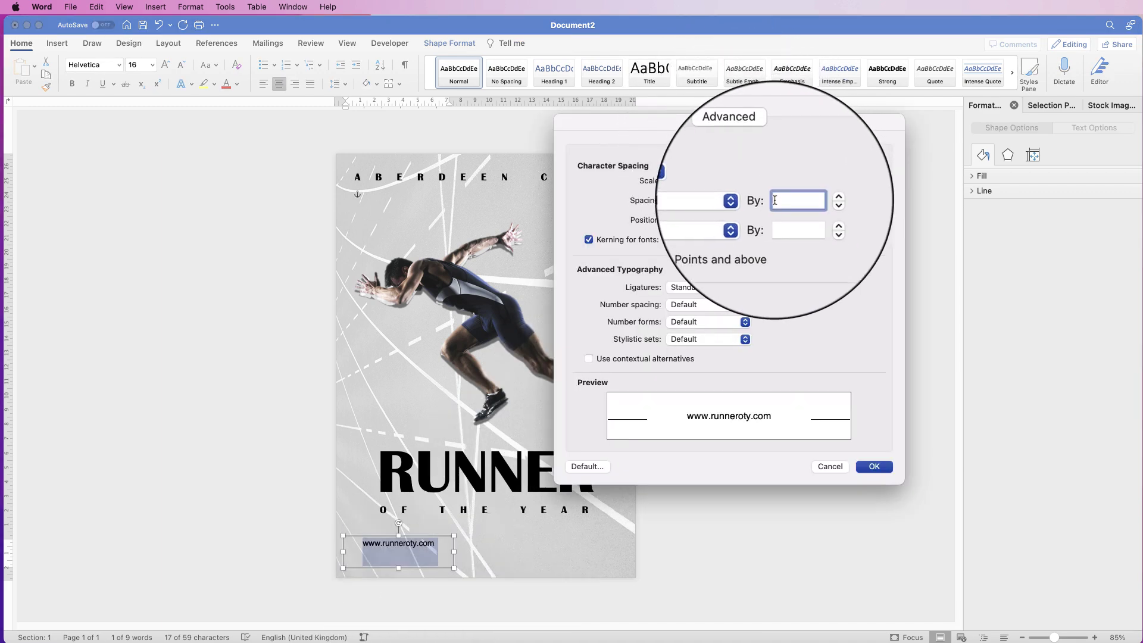
{"action": "type", "text": "3"}
{"action": "key", "text": "Return"}
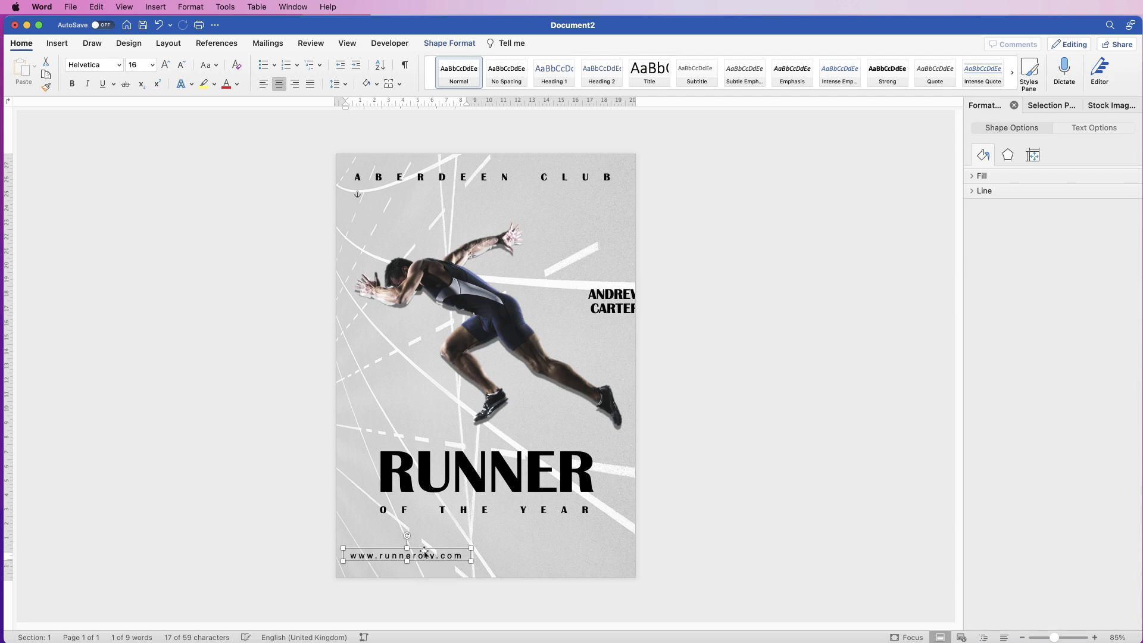
Place the contact email's text box at the lower right of the page and convert its text to lowercase.
{"action": "left_click_drag", "start_coordinate": [564, 546], "coordinate": [574, 546]}
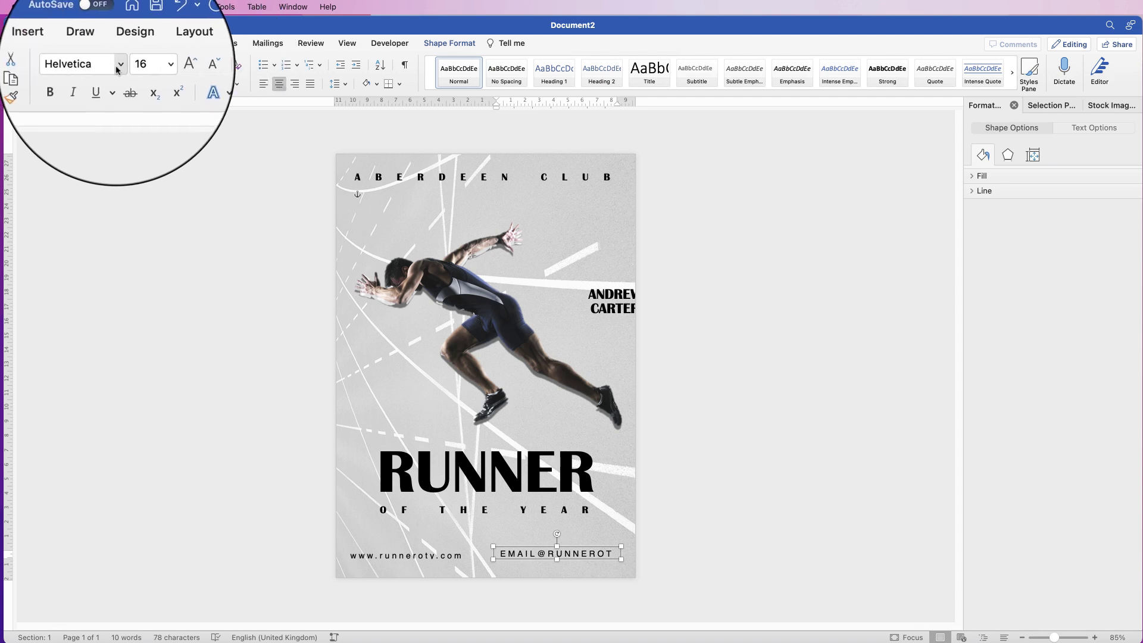
{"action": "left_click", "coordinate": [215, 67]}
{"action": "left_click", "coordinate": [229, 95]}
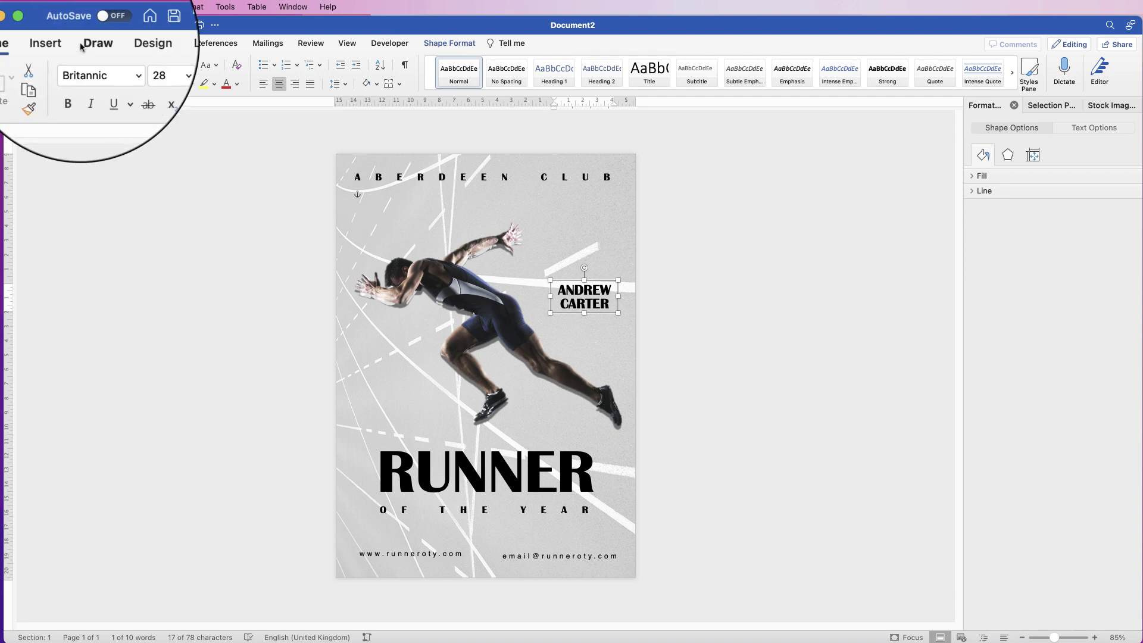
Insert the picture Logo 4.png from the Logos folder.
{"action": "left_click", "coordinate": [57, 43]}
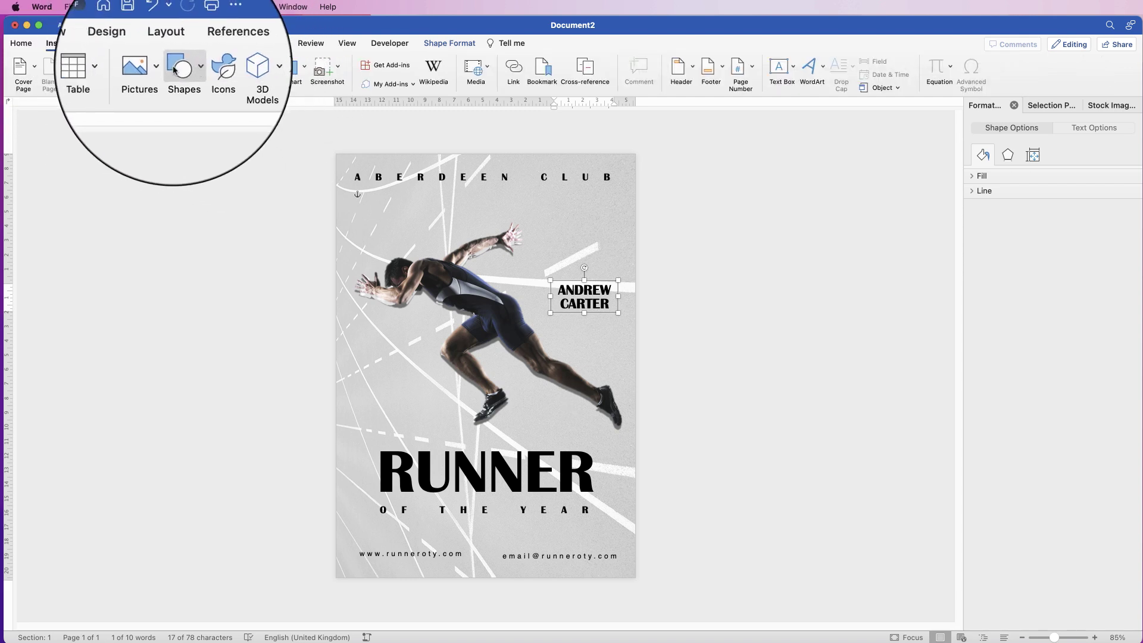
{"action": "left_click", "coordinate": [138, 67]}
{"action": "left_click", "coordinate": [175, 104]}
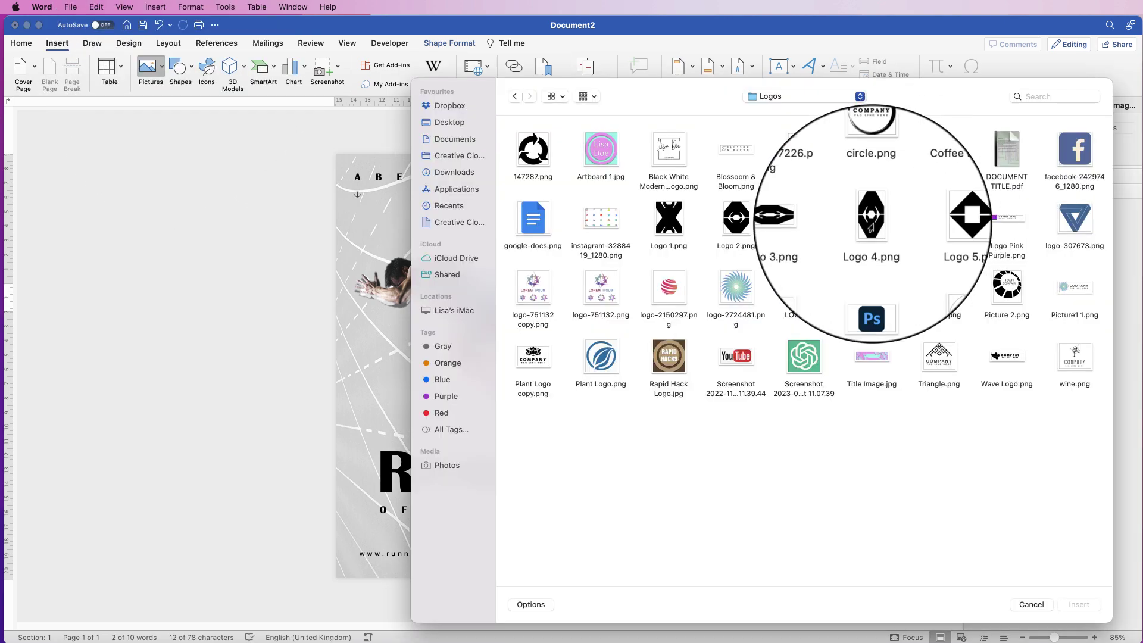
{"action": "left_click", "coordinate": [866, 217]}
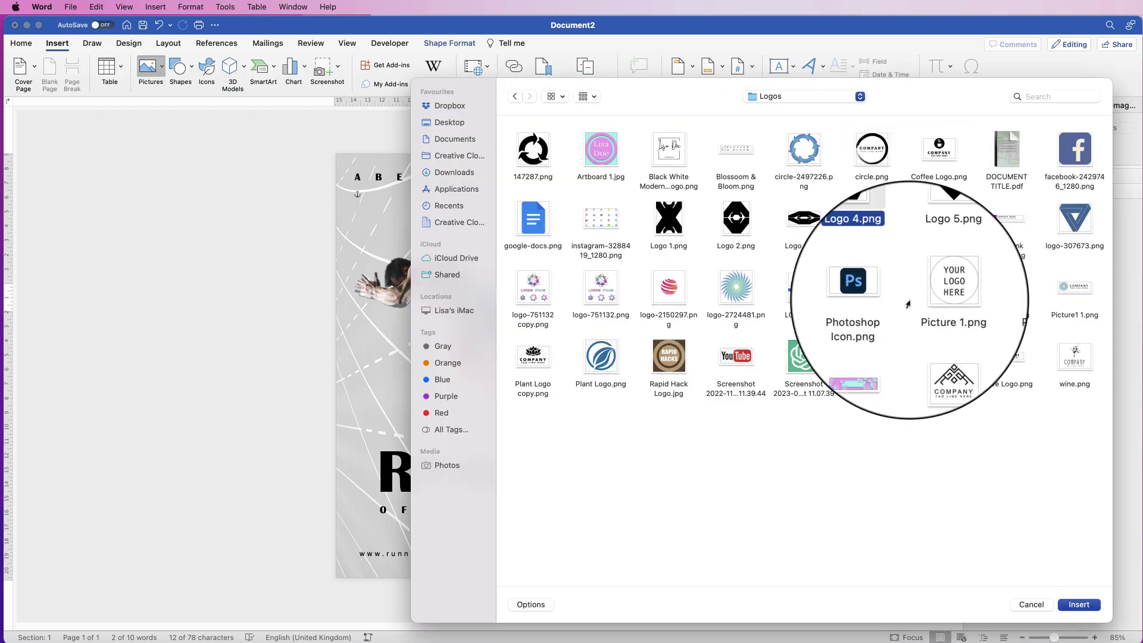
{"action": "left_click", "coordinate": [1078, 604]}
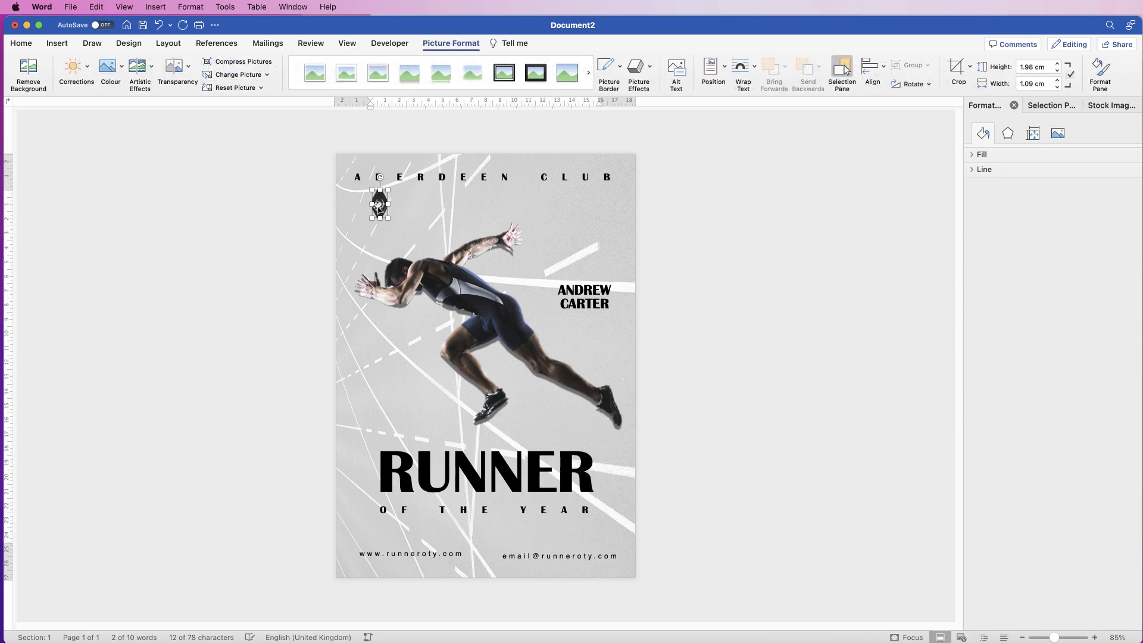
Set the logo in front of text and place it between the website and email, 1.31 cm high and centred horizontally.
{"action": "right_click", "coordinate": [378, 206]}
{"action": "mouse_move", "coordinate": [435, 374]}
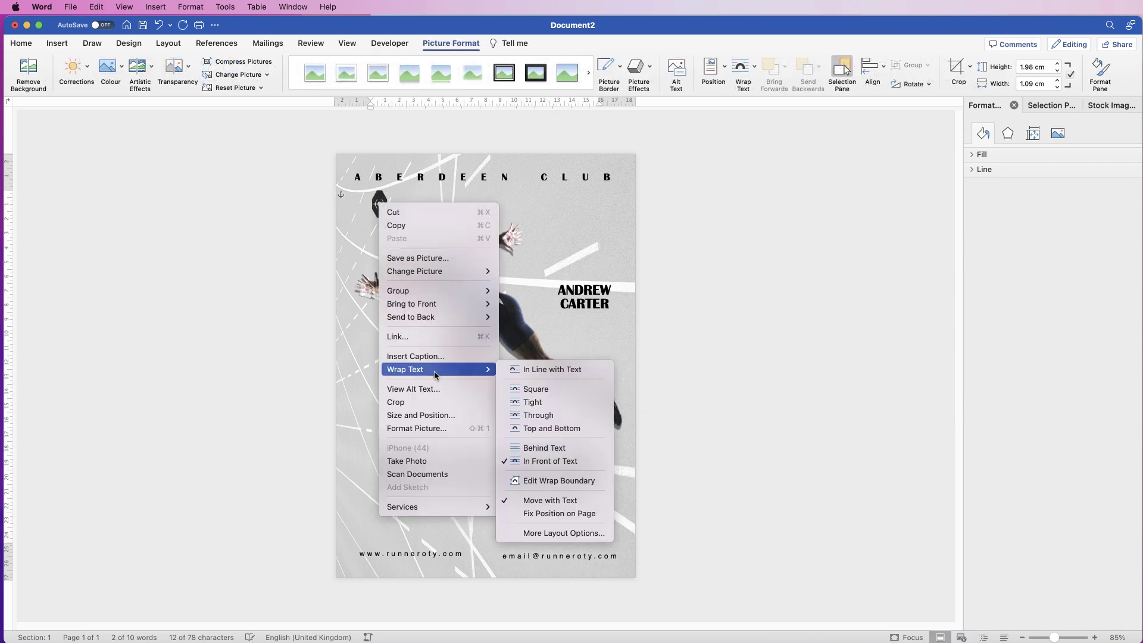
{"action": "left_click", "coordinate": [540, 462]}
{"action": "left_click_drag", "start_coordinate": [383, 207], "coordinate": [484, 556]}
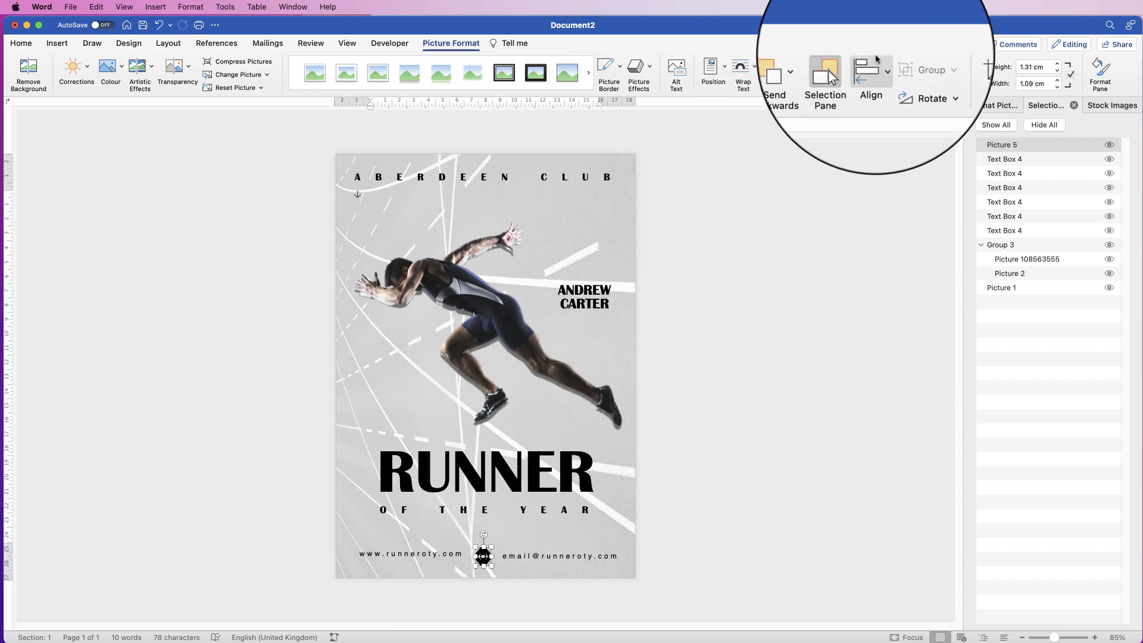
{"action": "left_click", "coordinate": [873, 70]}
{"action": "left_click", "coordinate": [908, 112]}
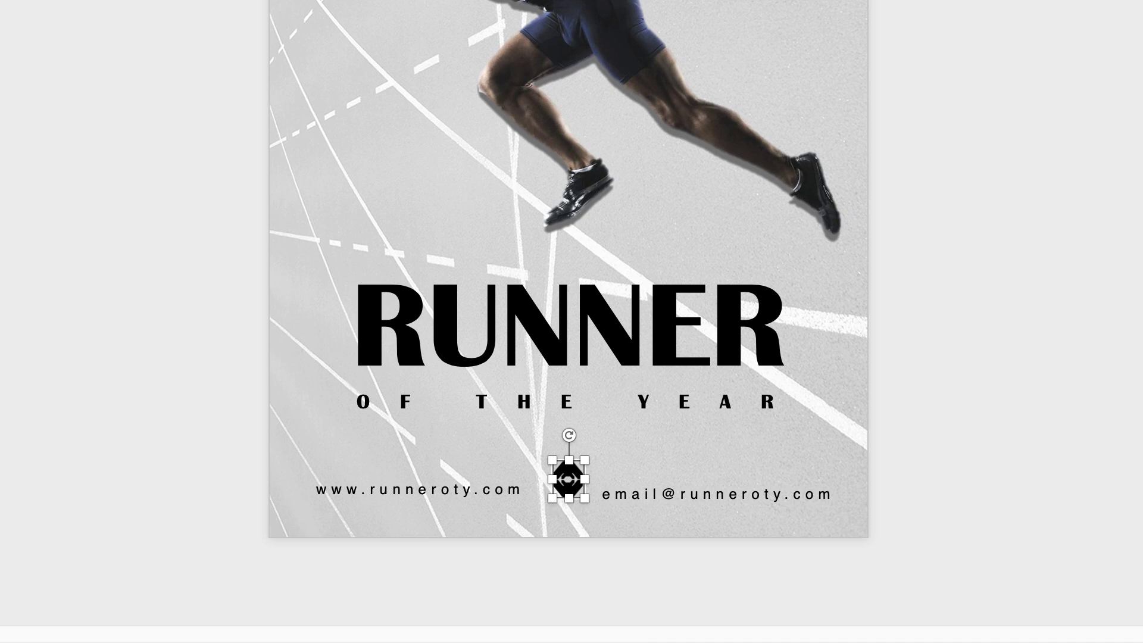
Move the email and website text boxes up to flank the logo closely on either side.
{"action": "left_click_drag", "start_coordinate": [706, 488], "coordinate": [692, 476]}
{"action": "mouse_move", "coordinate": [464, 489]}
{"action": "left_mouse_down"}
{"action": "mouse_move", "coordinate": [462, 479]}
{"action": "mouse_move", "coordinate": [478, 484]}
{"action": "left_mouse_up"}
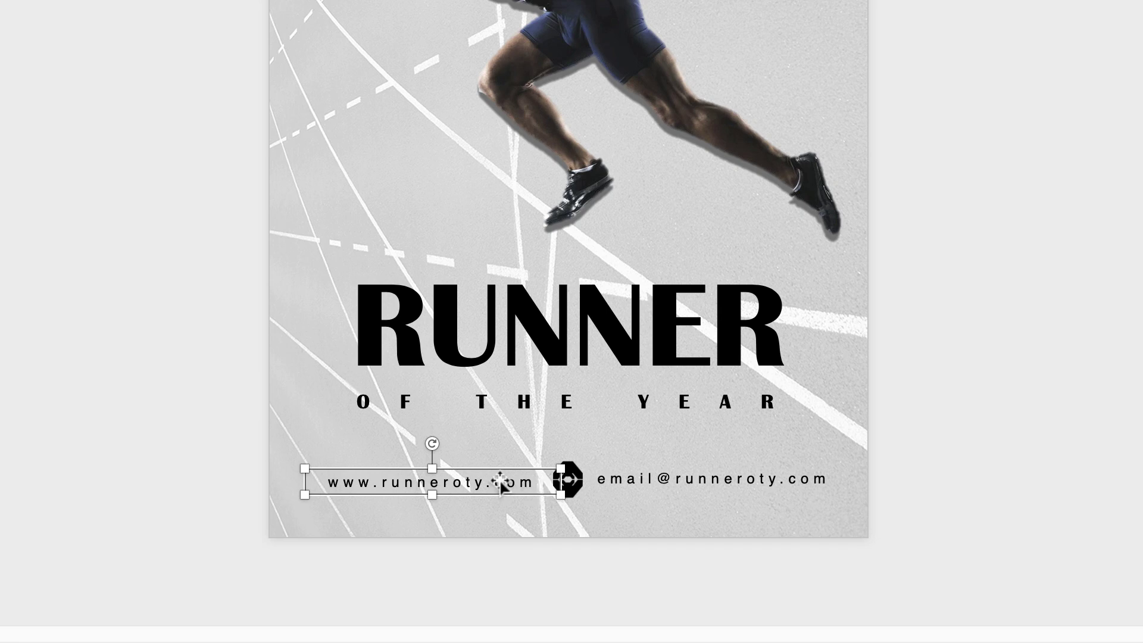
{"action": "left_click", "coordinate": [679, 478]}
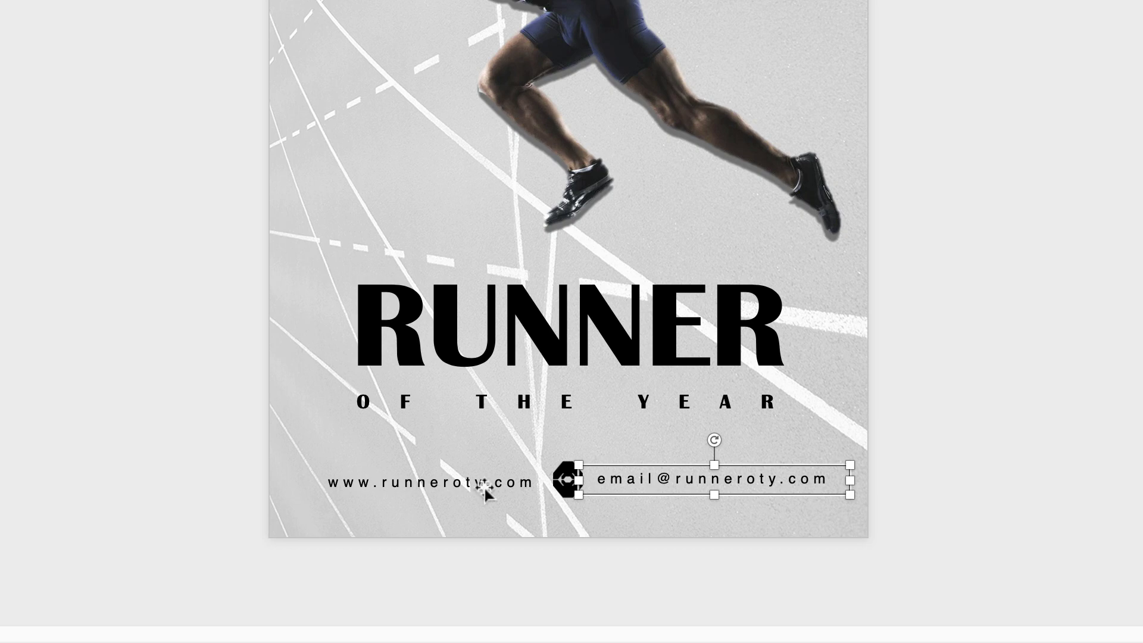
Align the website and email text boxes with each other along their top edges.
{"action": "left_click", "coordinate": [503, 486]}
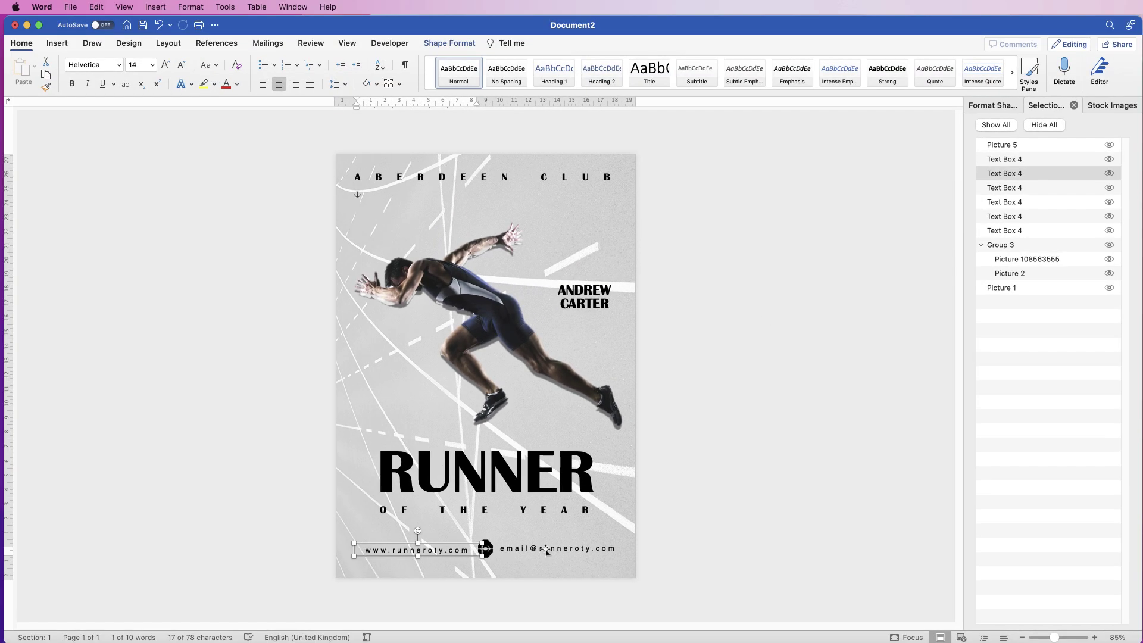
{"action": "left_click", "coordinate": [533, 547], "text": "shift"}
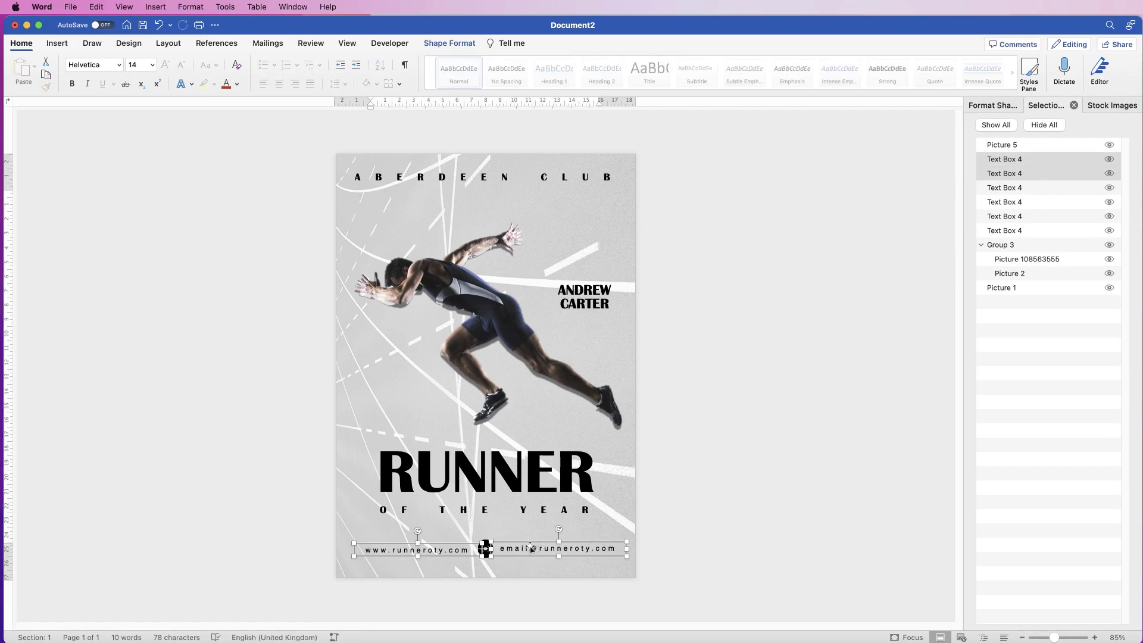
{"action": "left_click", "coordinate": [450, 43]}
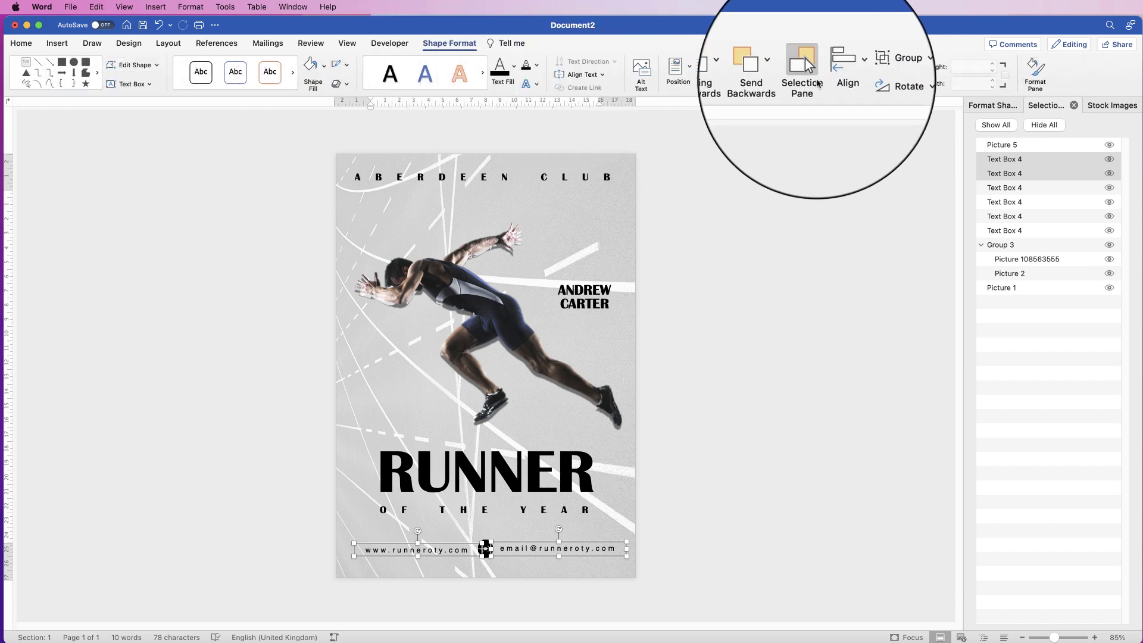
{"action": "left_click", "coordinate": [833, 72]}
{"action": "left_click", "coordinate": [857, 164]}
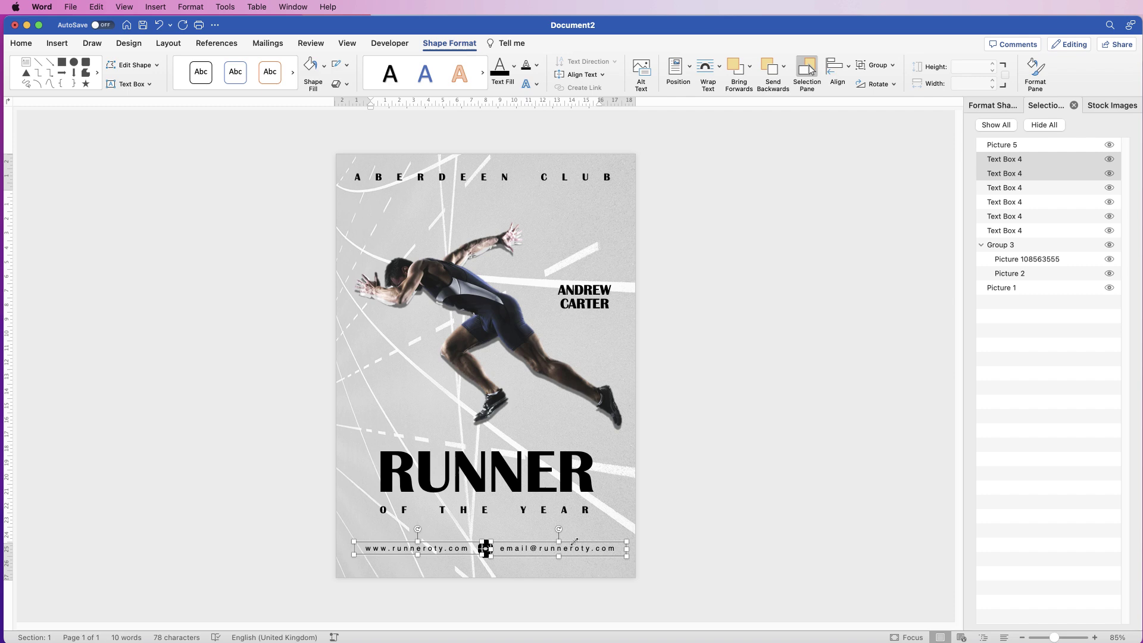
{"action": "left_click", "coordinate": [616, 527]}
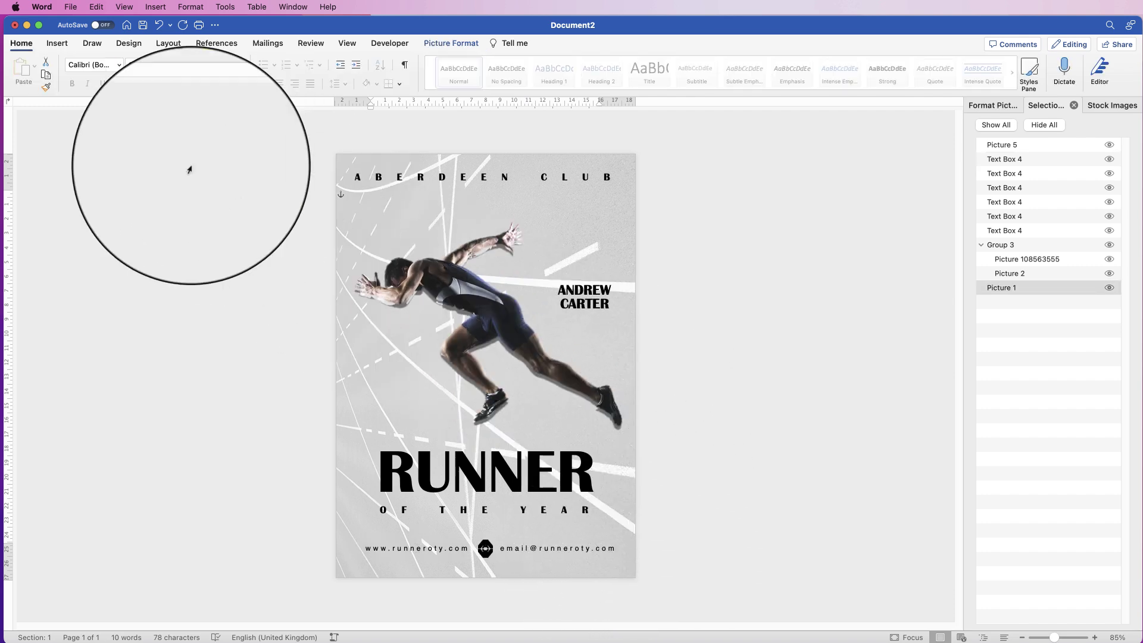
Draw a rectangle about 18.67 cm wide and 1.4 cm high between OF THE YEAR and the contact line.
{"action": "left_click", "coordinate": [57, 43]}
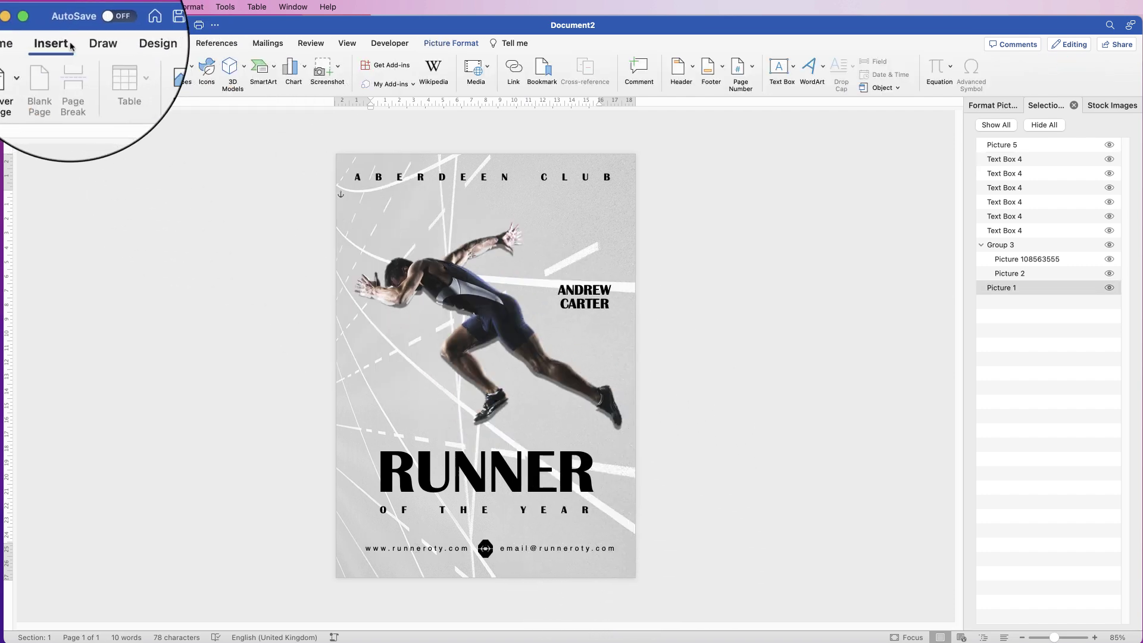
{"action": "left_click", "coordinate": [192, 70]}
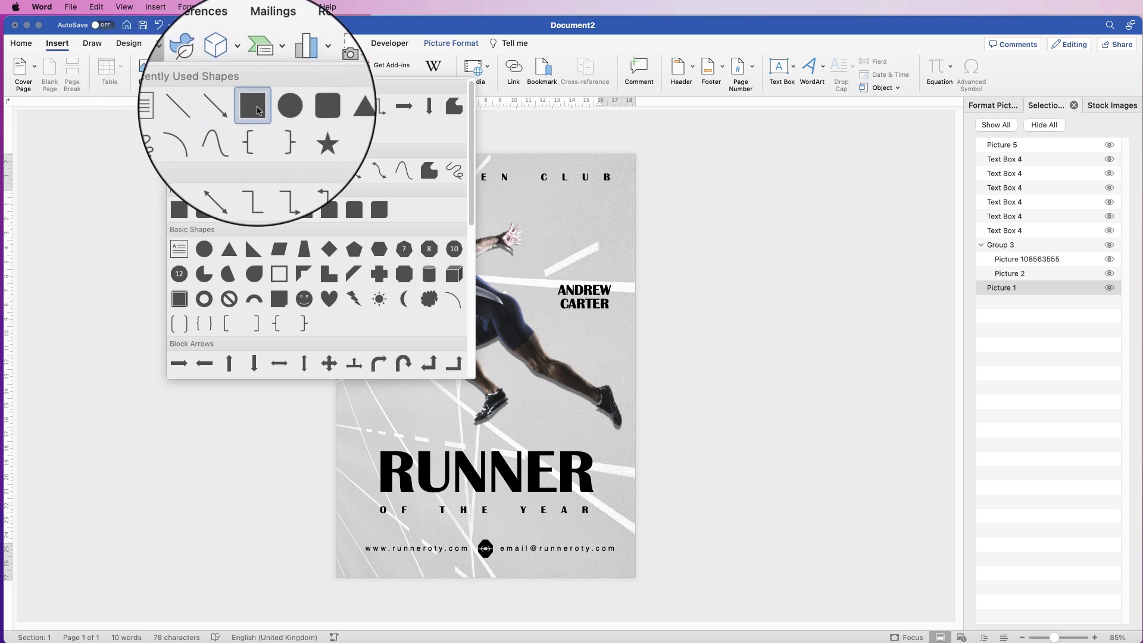
{"action": "left_click", "coordinate": [256, 108]}
{"action": "left_click_drag", "start_coordinate": [351, 522], "coordinate": [619, 536]}
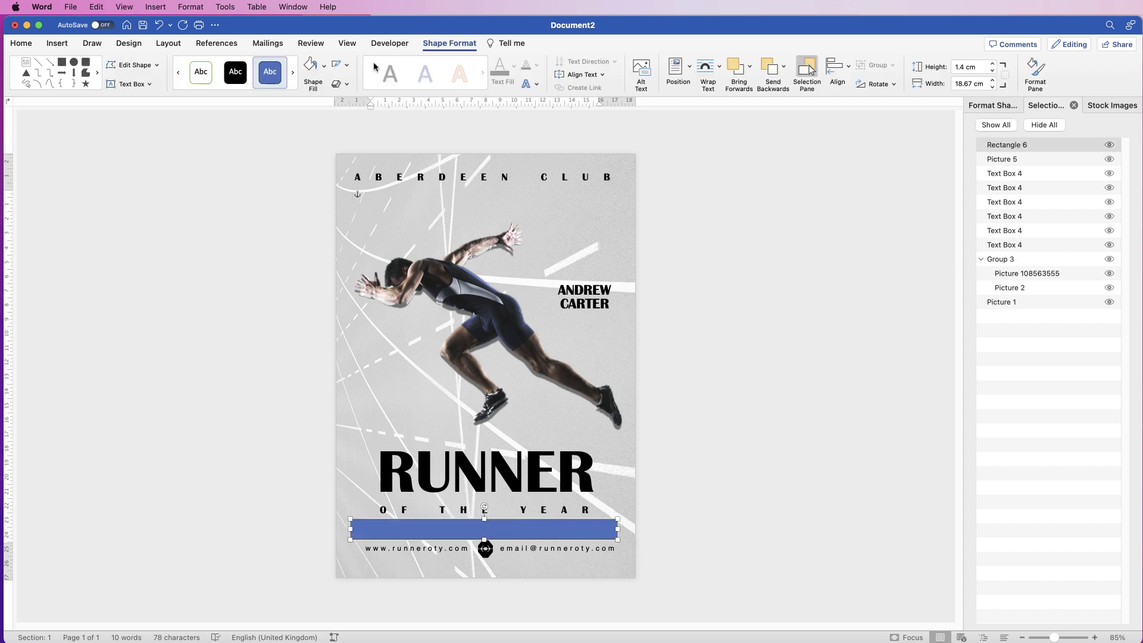
Remove the rectangle's outline and fill it with a dark navy colour sampled from the runner's kit.
{"action": "left_click", "coordinate": [347, 65]}
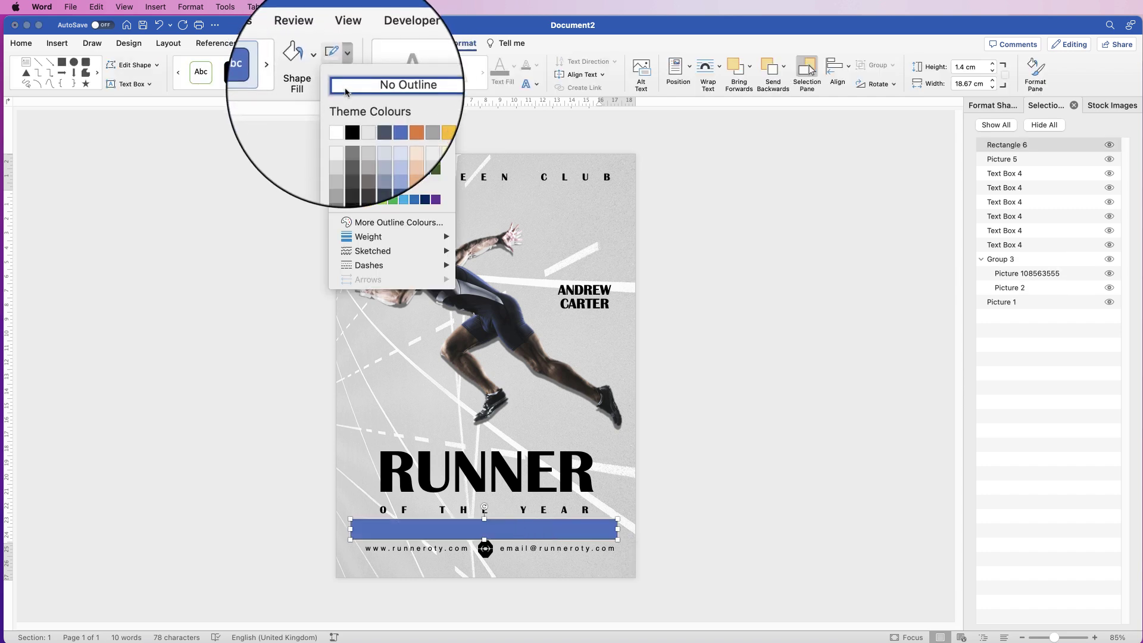
{"action": "left_click", "coordinate": [346, 90]}
{"action": "left_click", "coordinate": [322, 68]}
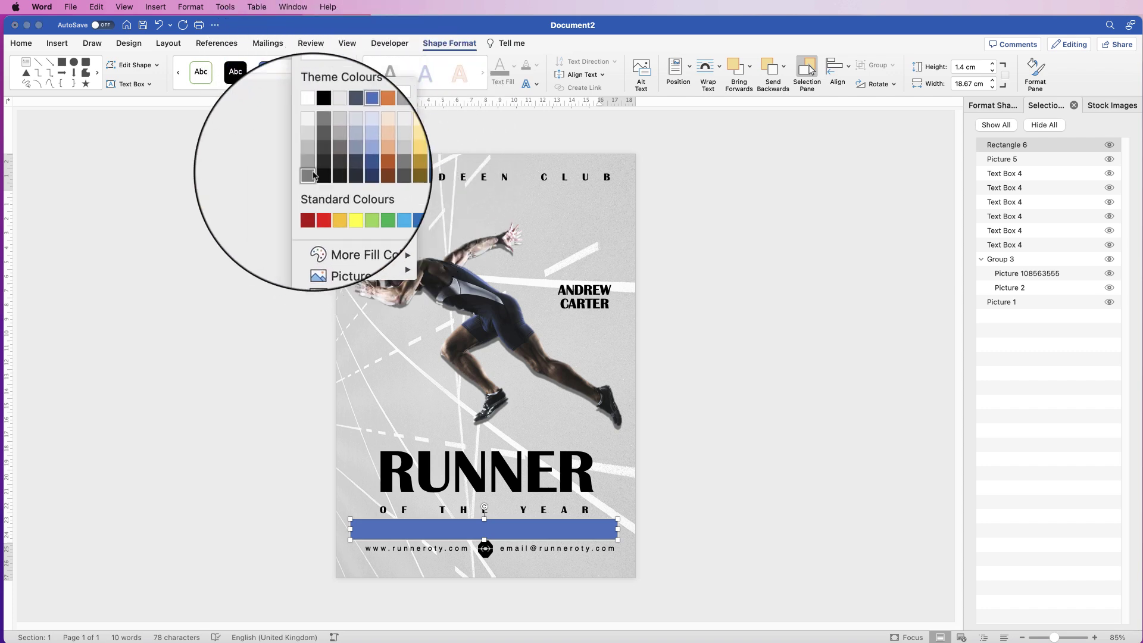
{"action": "left_click", "coordinate": [351, 229]}
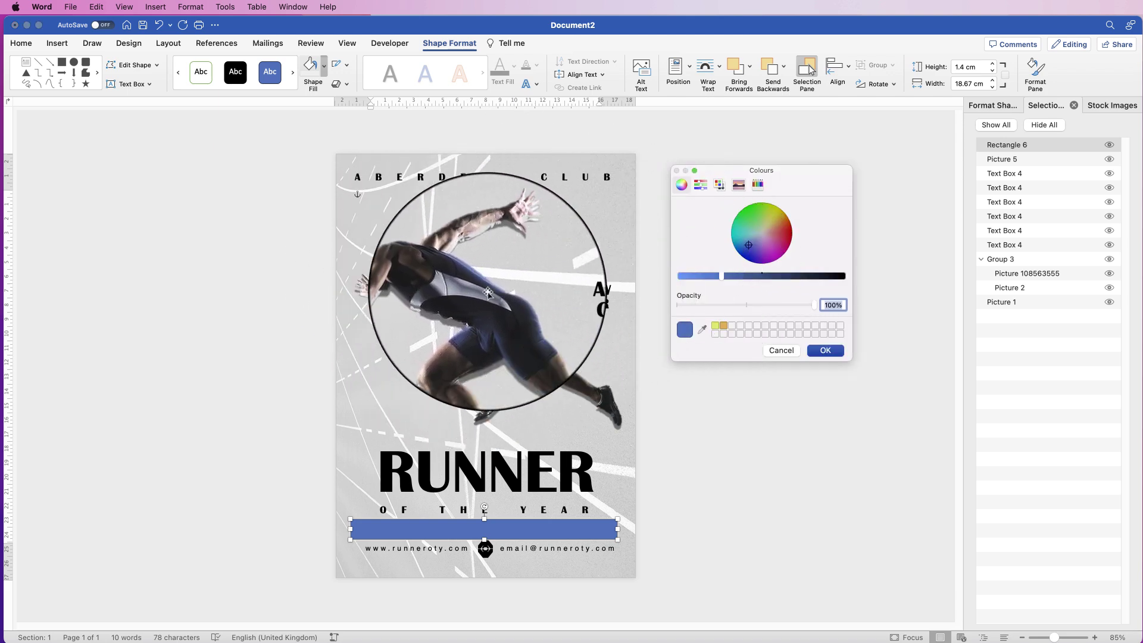
{"action": "key", "text": "Escape"}
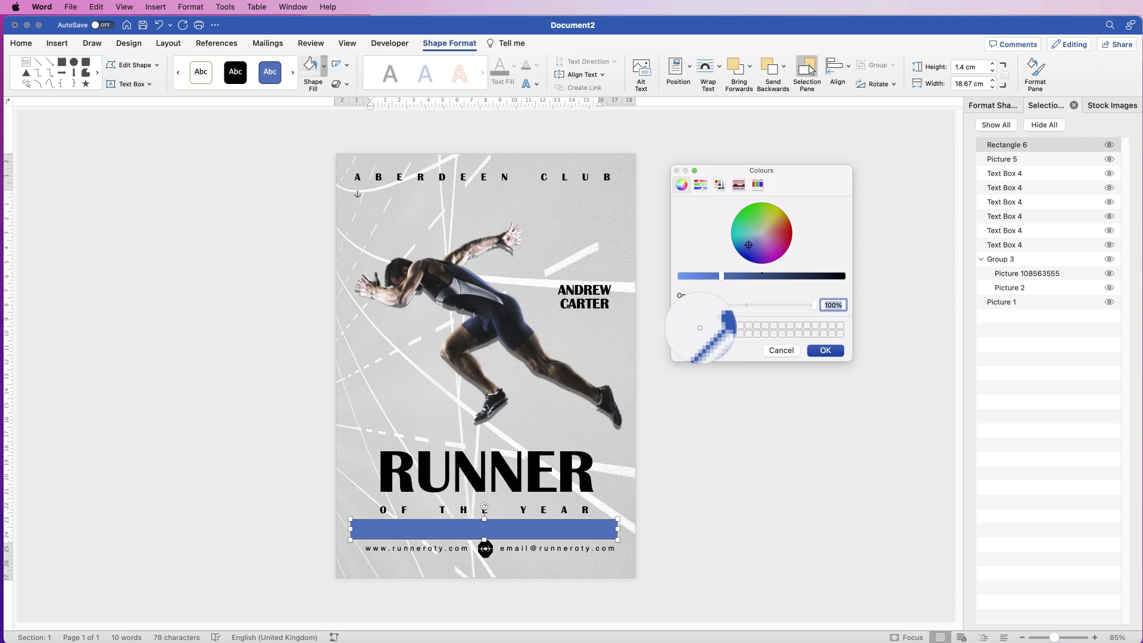
{"action": "left_click", "coordinate": [493, 315]}
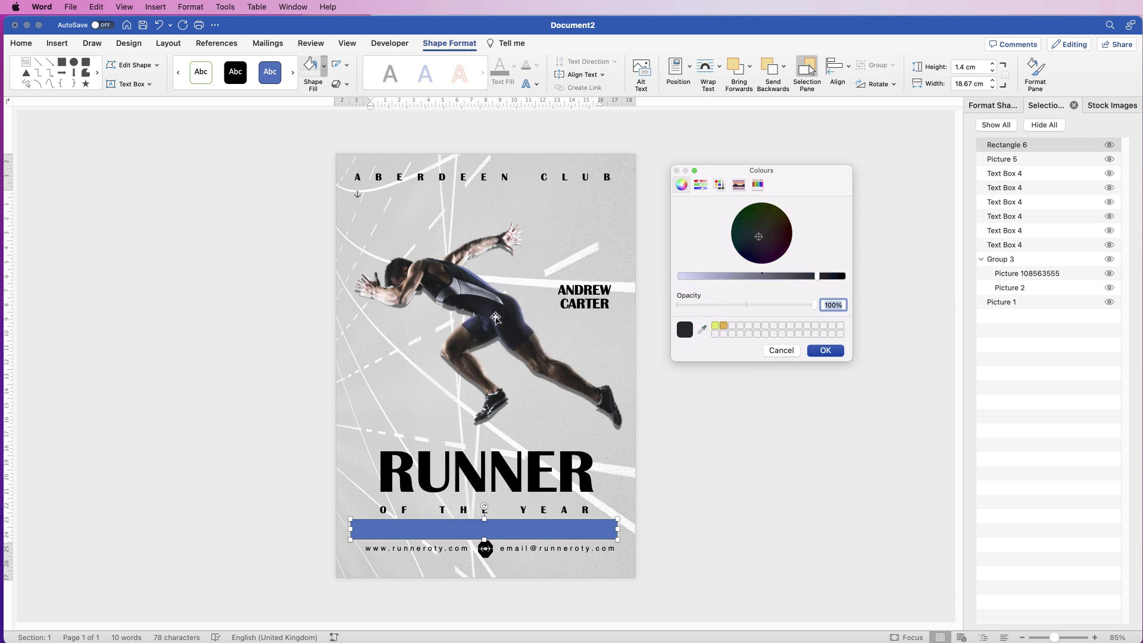
{"action": "left_click", "coordinate": [824, 351]}
Move the dark rectangle over the OF THE YEAR line and centre it horizontally.
{"action": "left_click_drag", "start_coordinate": [507, 530], "coordinate": [512, 515]}
{"action": "left_click", "coordinate": [837, 70]}
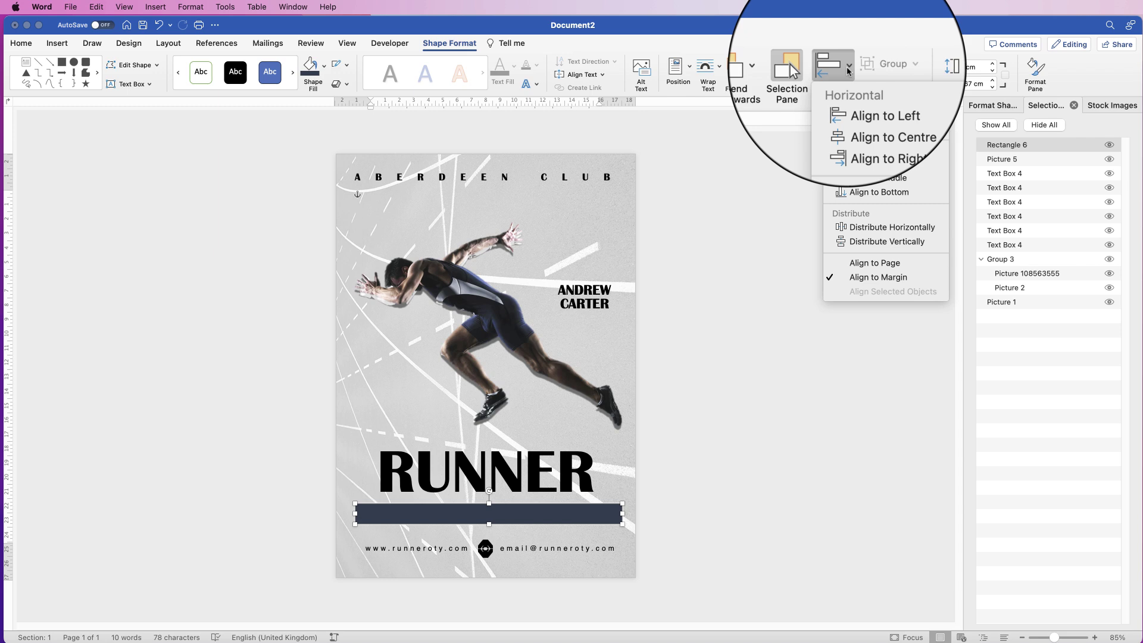
{"action": "left_click", "coordinate": [860, 116]}
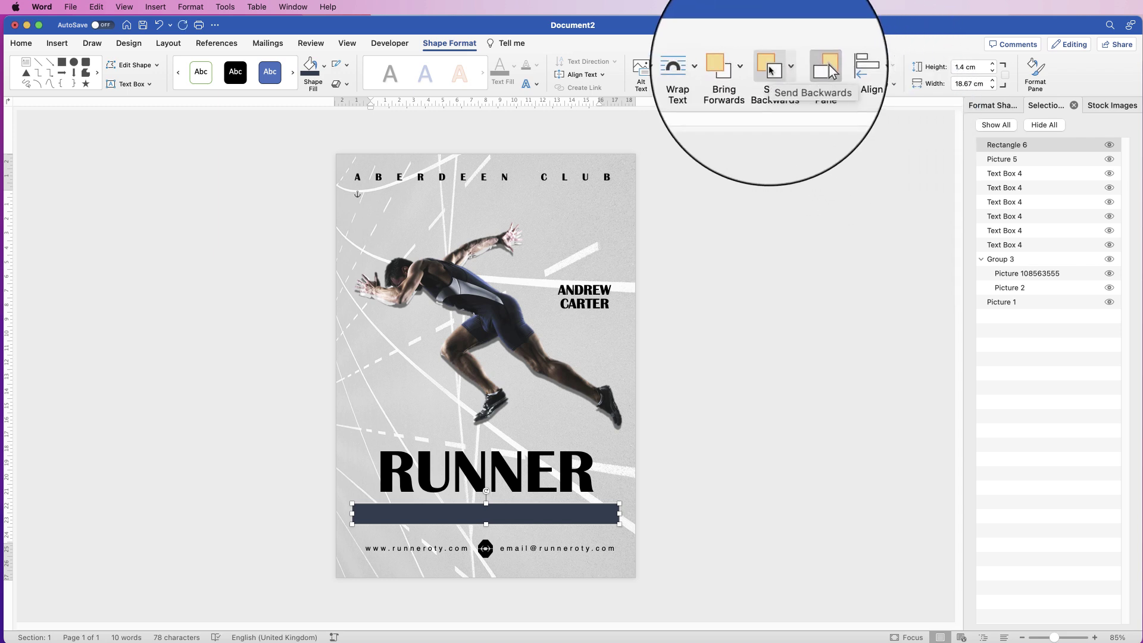
Send the dark rectangle backwards until it sits behind the OF THE YEAR text.
{"action": "left_click", "coordinate": [771, 70]}
{"action": "left_click", "coordinate": [771, 70]}
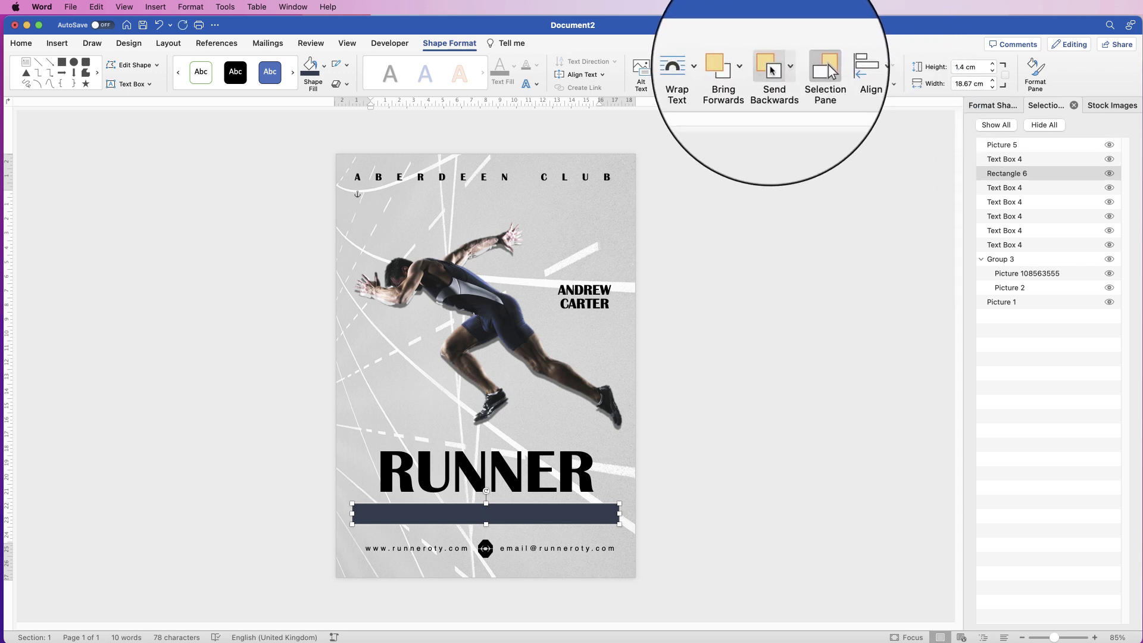
{"action": "left_click", "coordinate": [770, 70]}
{"action": "left_click", "coordinate": [770, 70]}
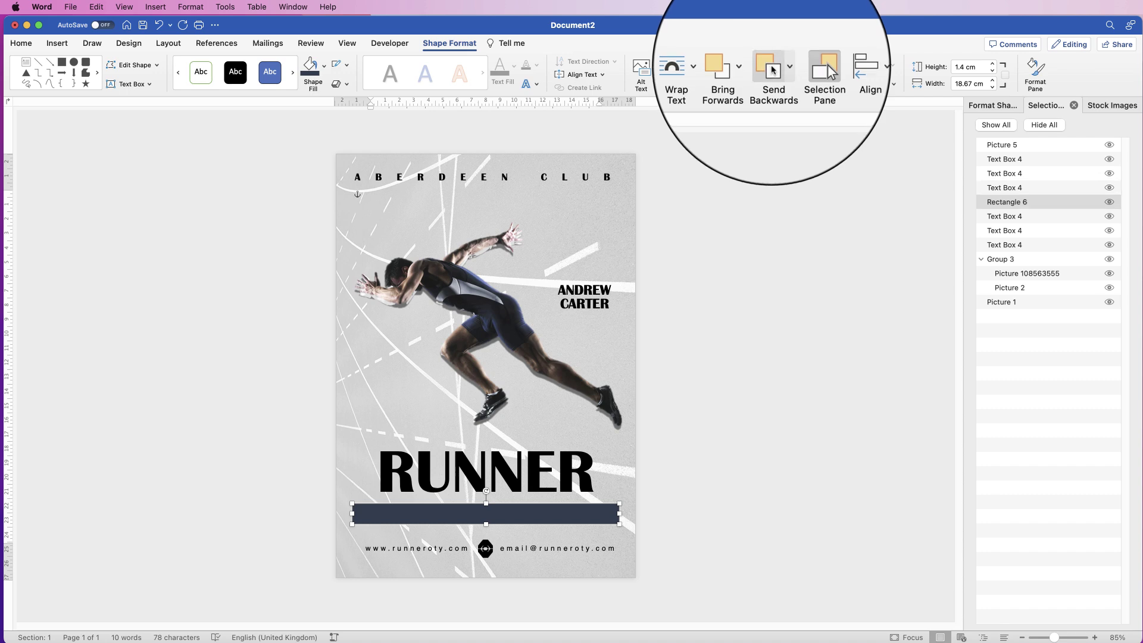
{"action": "left_click", "coordinate": [770, 70]}
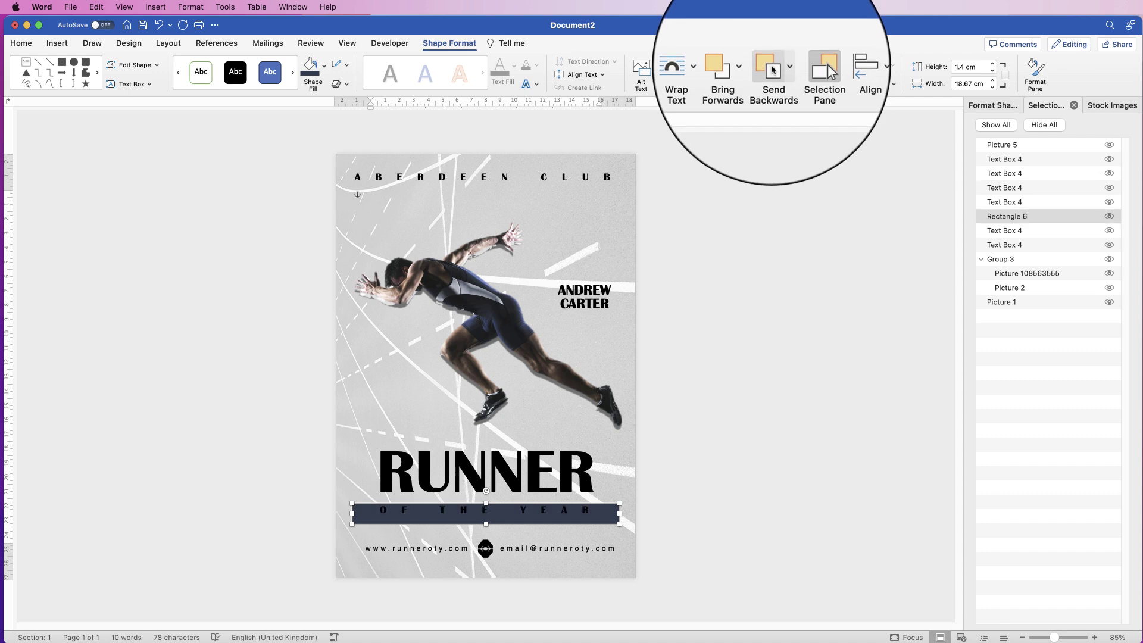
Recolour the OF THE YEAR text white and nudge it down slightly within the dark bar.
{"action": "left_click", "coordinate": [557, 511]}
{"action": "left_click", "coordinate": [21, 42]}
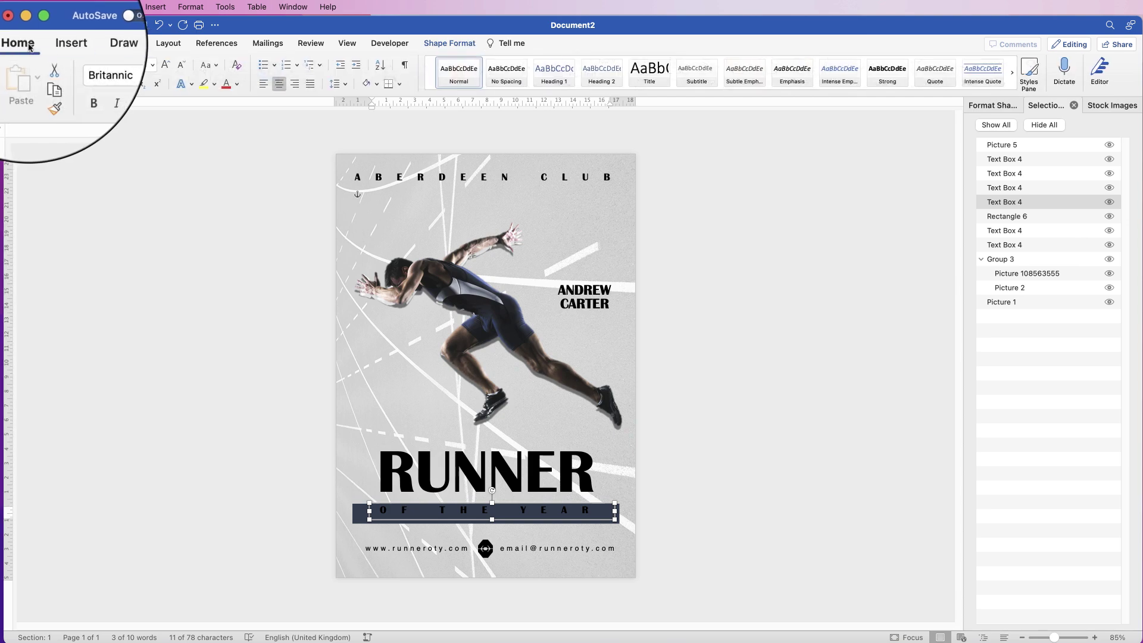
{"action": "left_click", "coordinate": [238, 87]}
{"action": "left_click", "coordinate": [227, 133]}
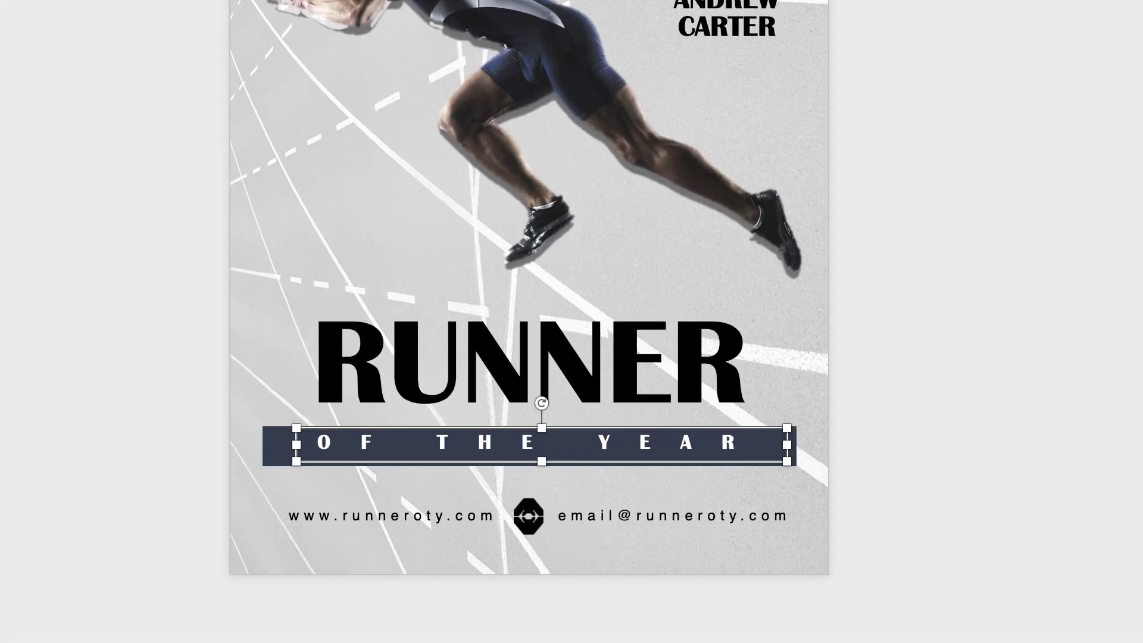
{"action": "left_click", "coordinate": [891, 393]}
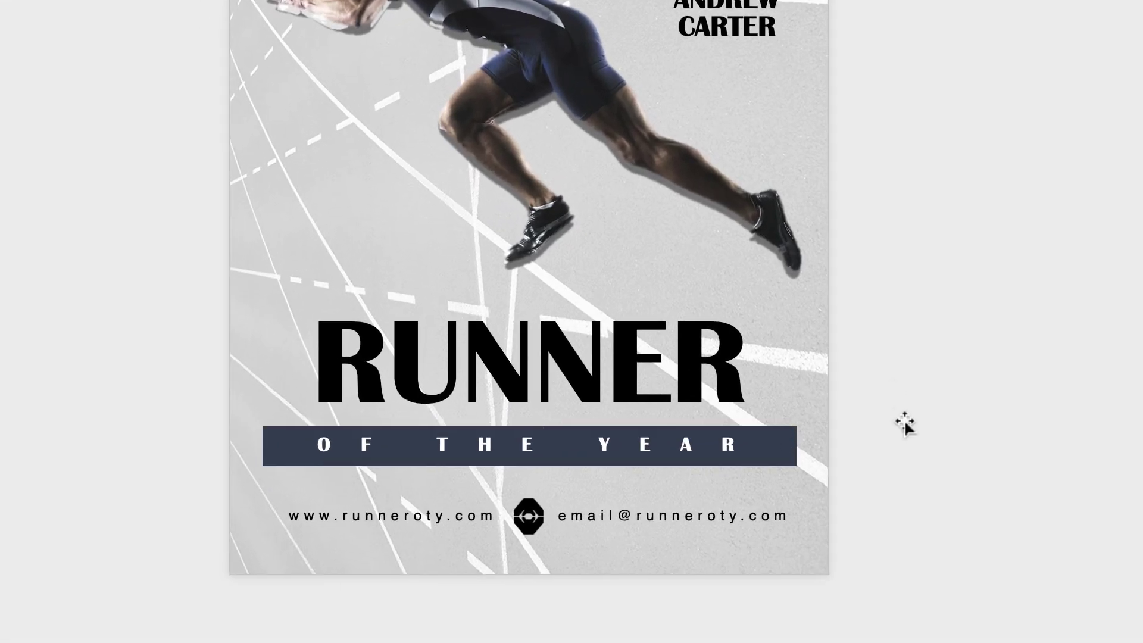